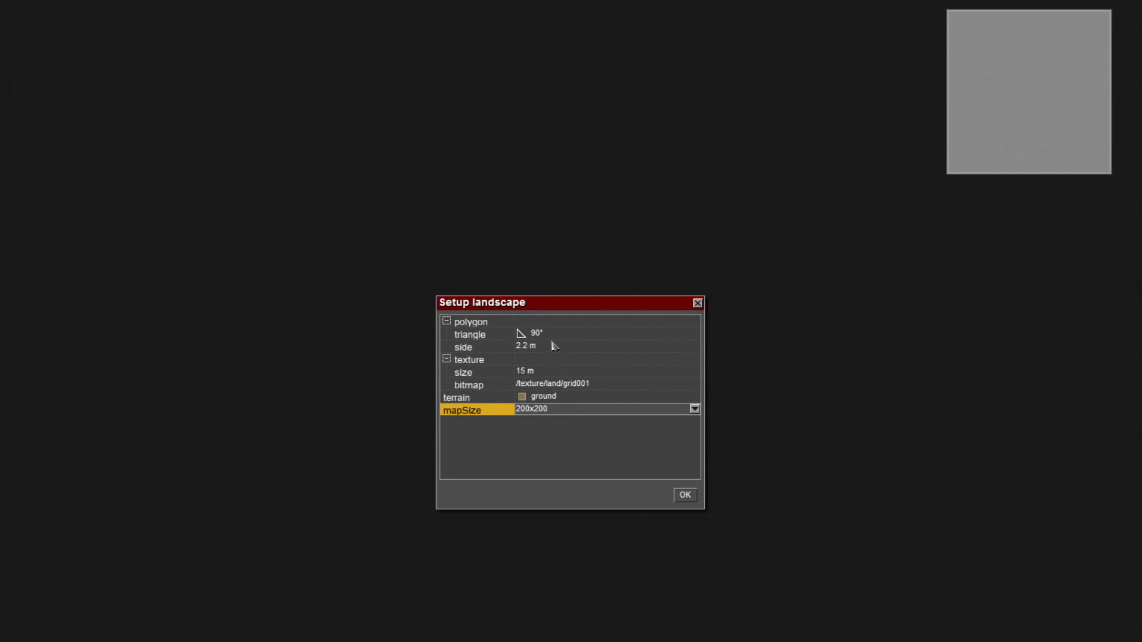
- Set the landscape map size to 100x100 and keep ground as the terrain type
left_click(561, 410)
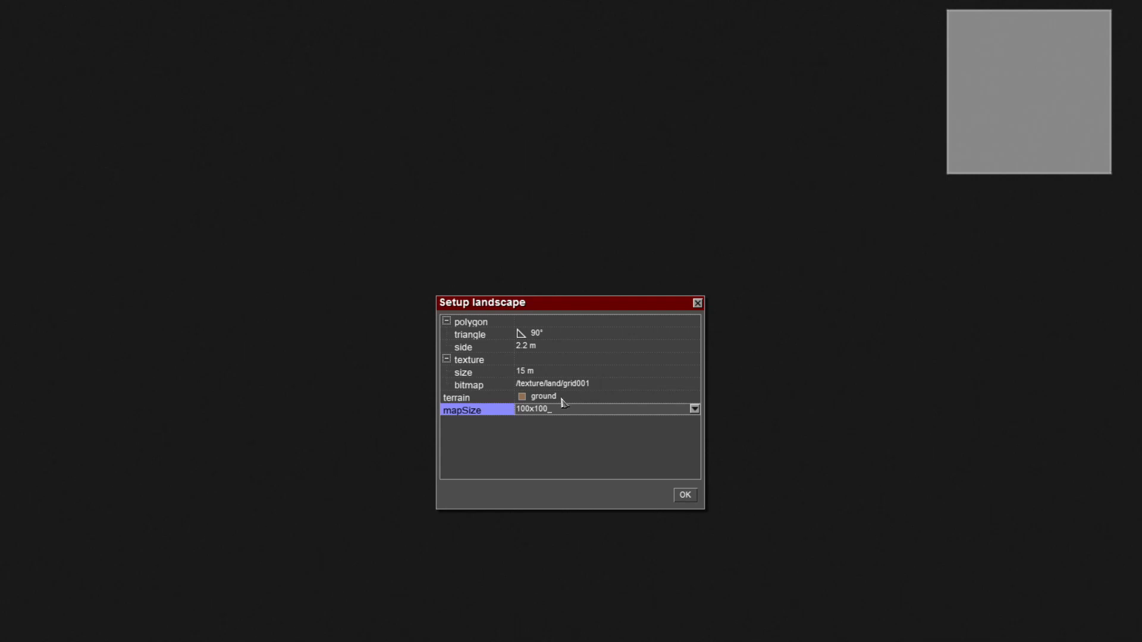
left_click(564, 399)
left_click(569, 404)
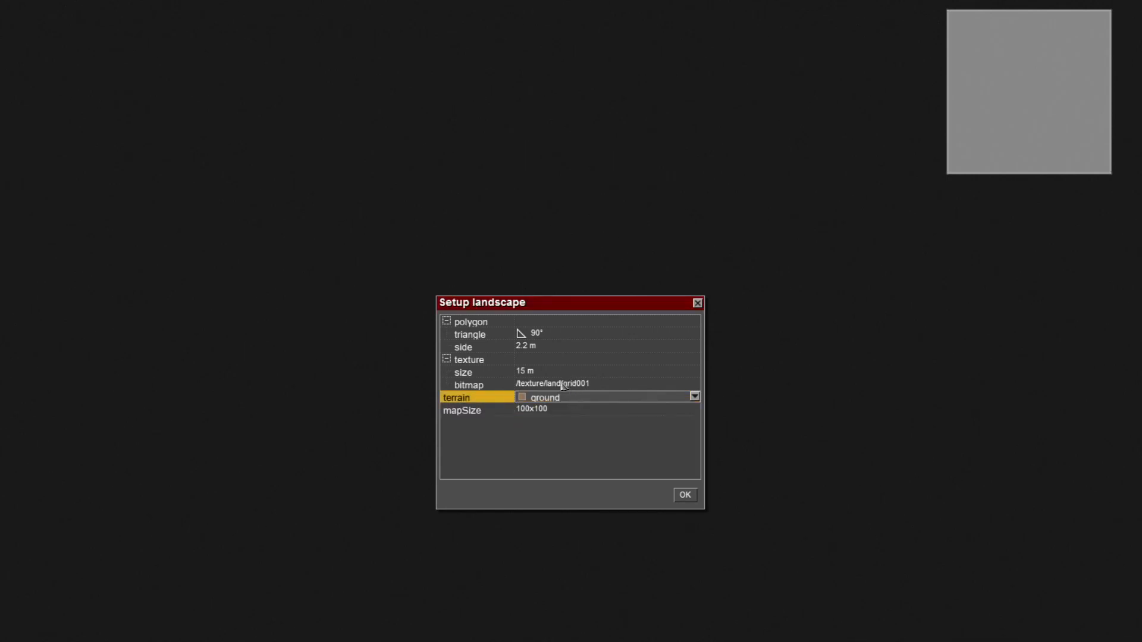
- Browse the /texture/land/dirt/ folder for the landscape bitmap and preview the clay_1a and clay_1b textures
left_click(564, 386)
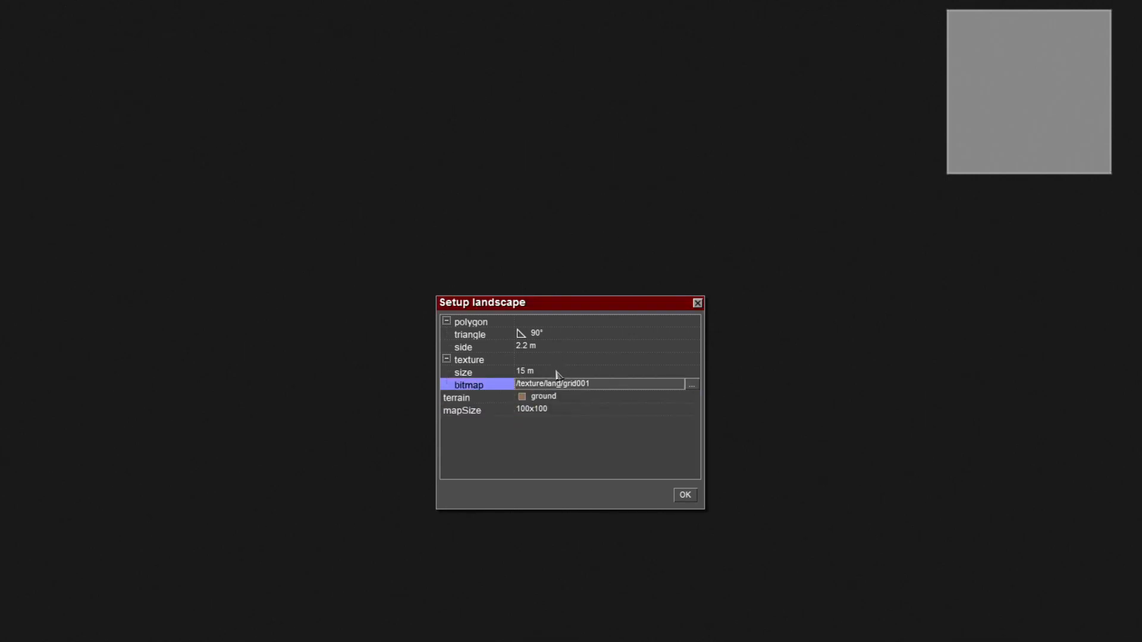
left_click(692, 386)
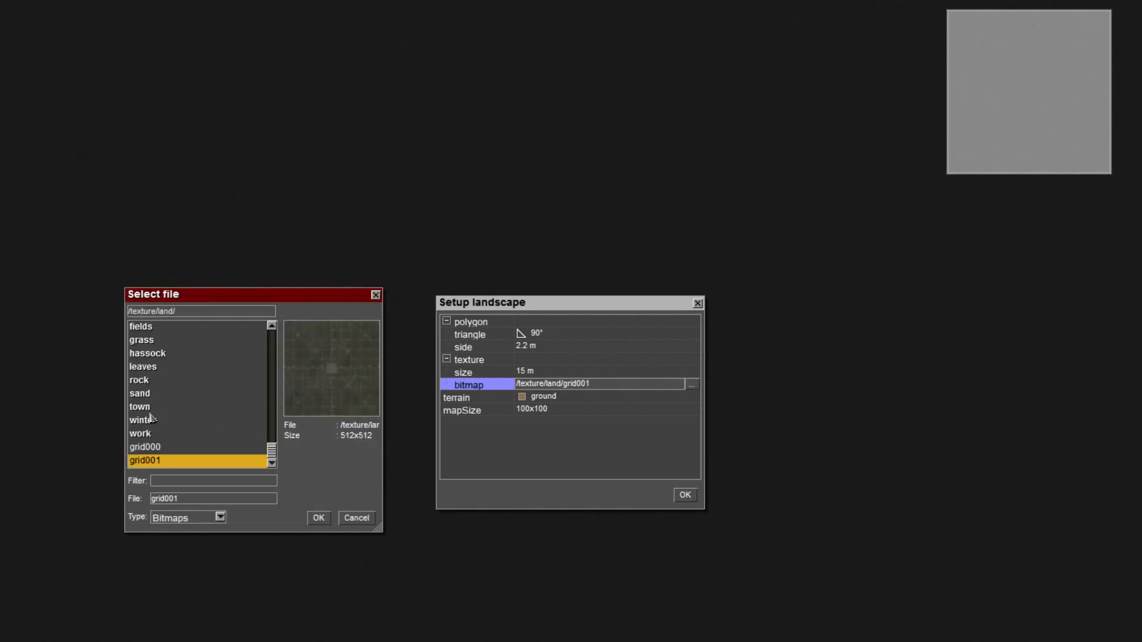
scroll(150, 417, "up", 4)
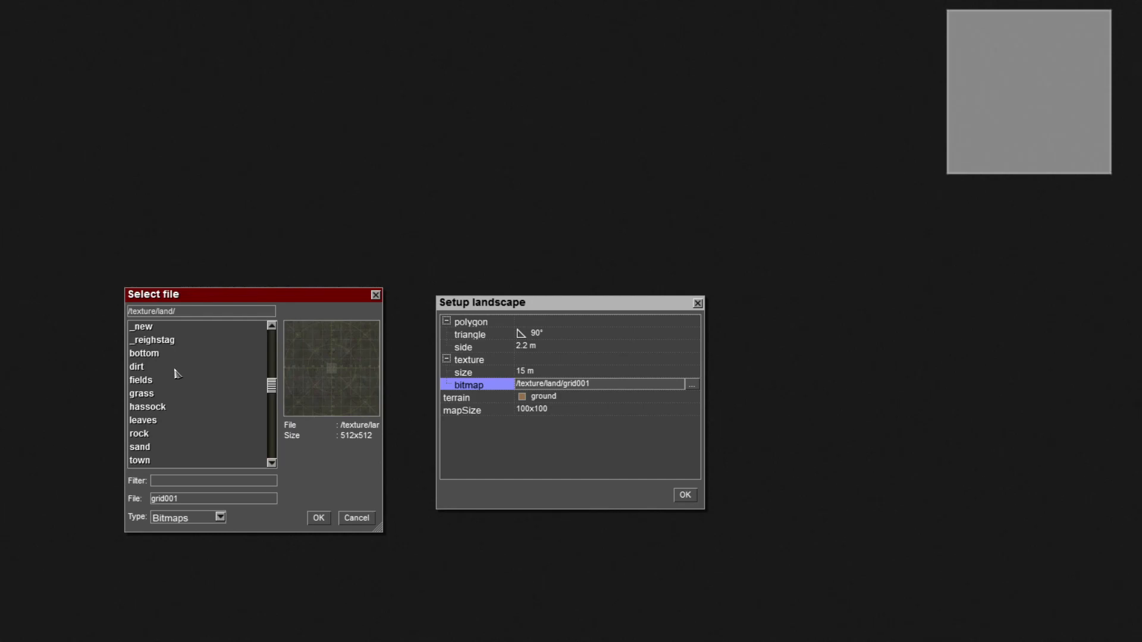
double_click(176, 367)
left_click(154, 354)
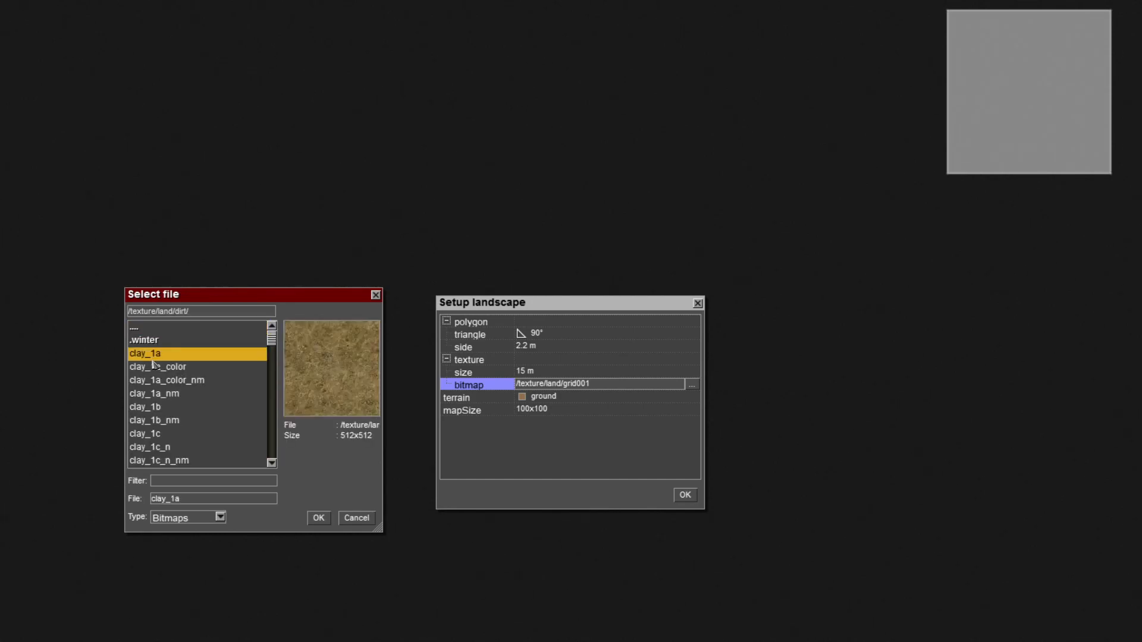
left_click(167, 409)
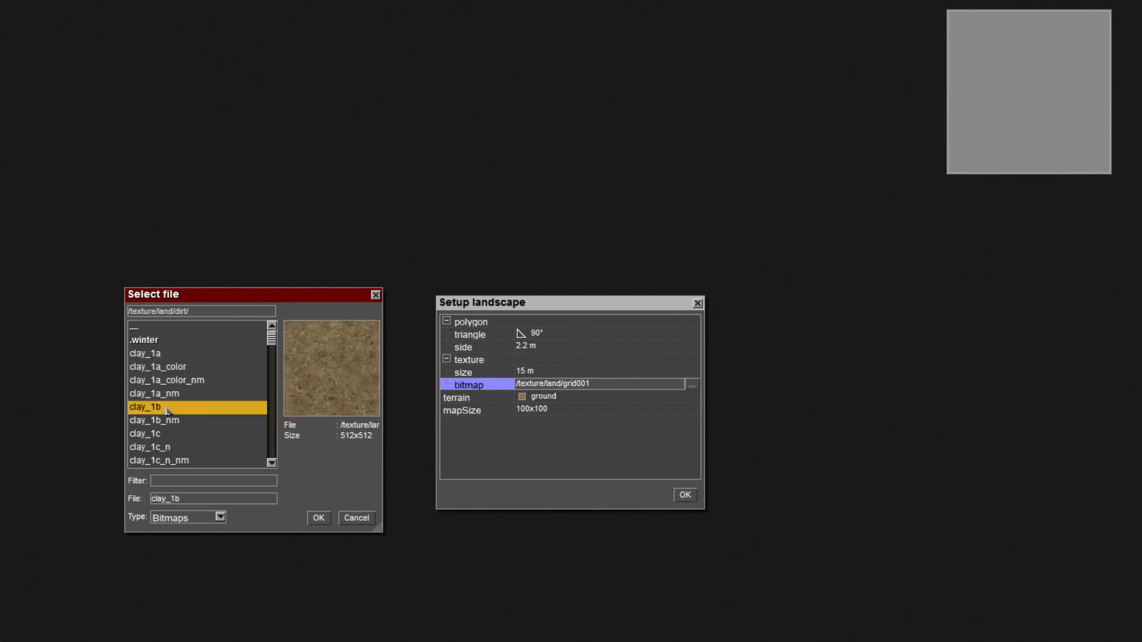
left_click(165, 439)
left_click(170, 410)
- Set the landscape bitmap to clay_2 from the dirt textures and create the landscape
scroll(167, 416, "down", 5)
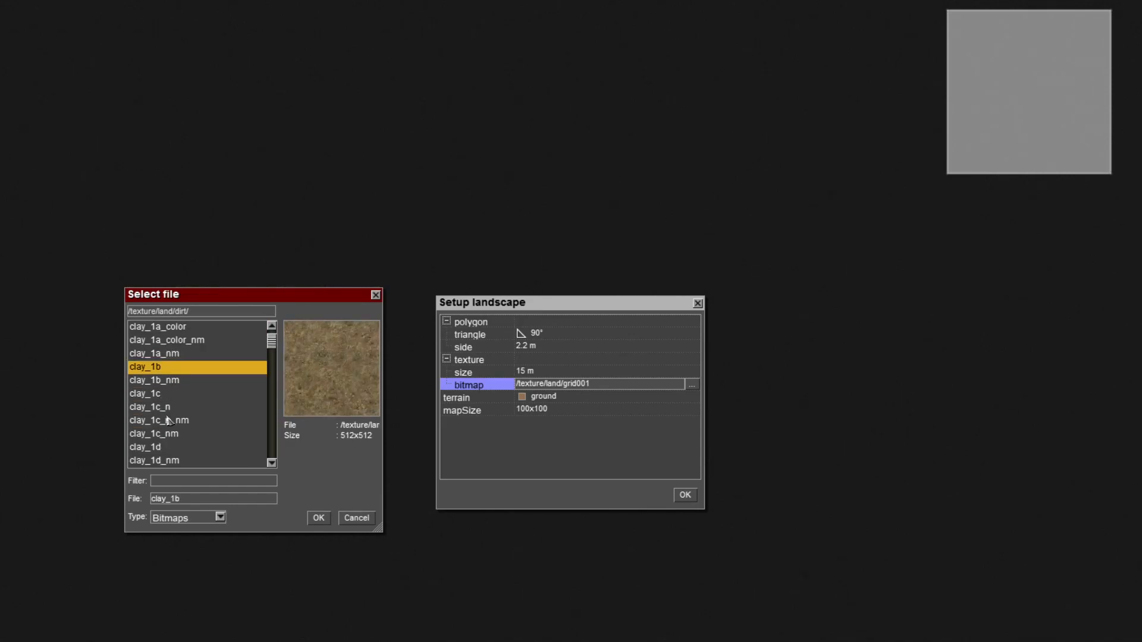
left_click(165, 423)
scroll(163, 423, "down", 2)
left_click(163, 422)
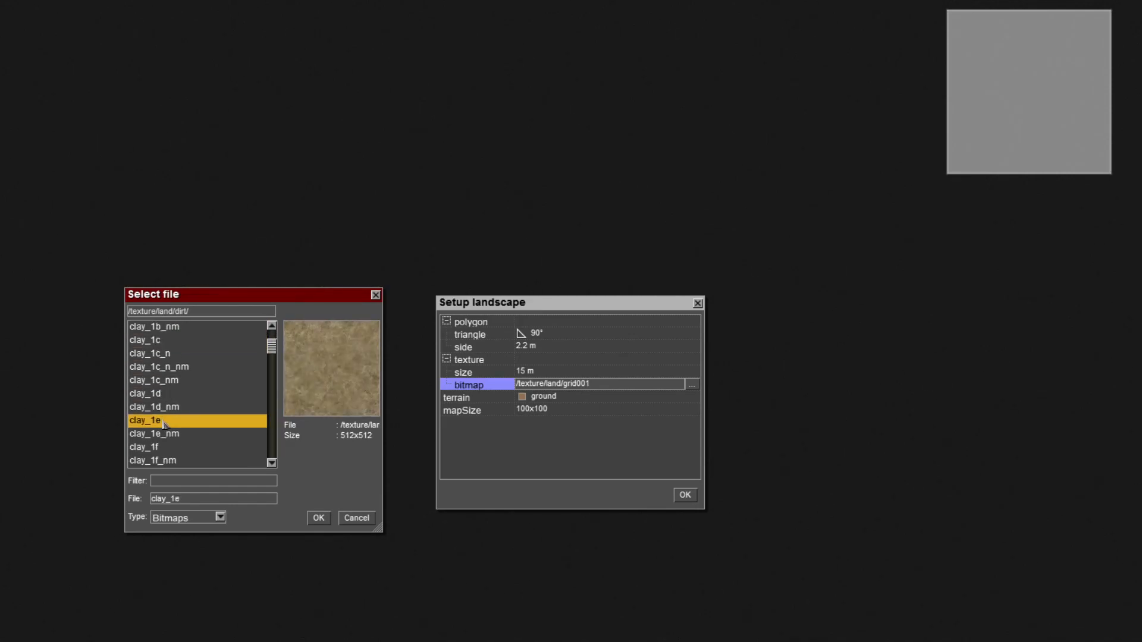
scroll(165, 417, "down", 3)
left_click(166, 409)
scroll(166, 416, "down", 2)
left_click(164, 435)
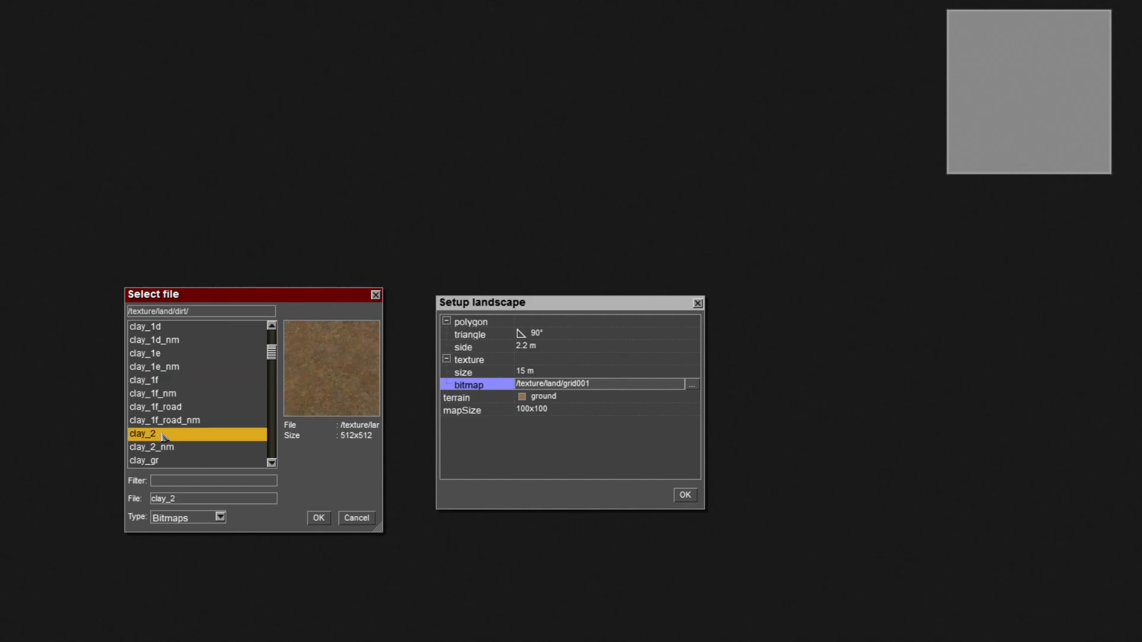
scroll(169, 440, "down", 1)
left_click(318, 519)
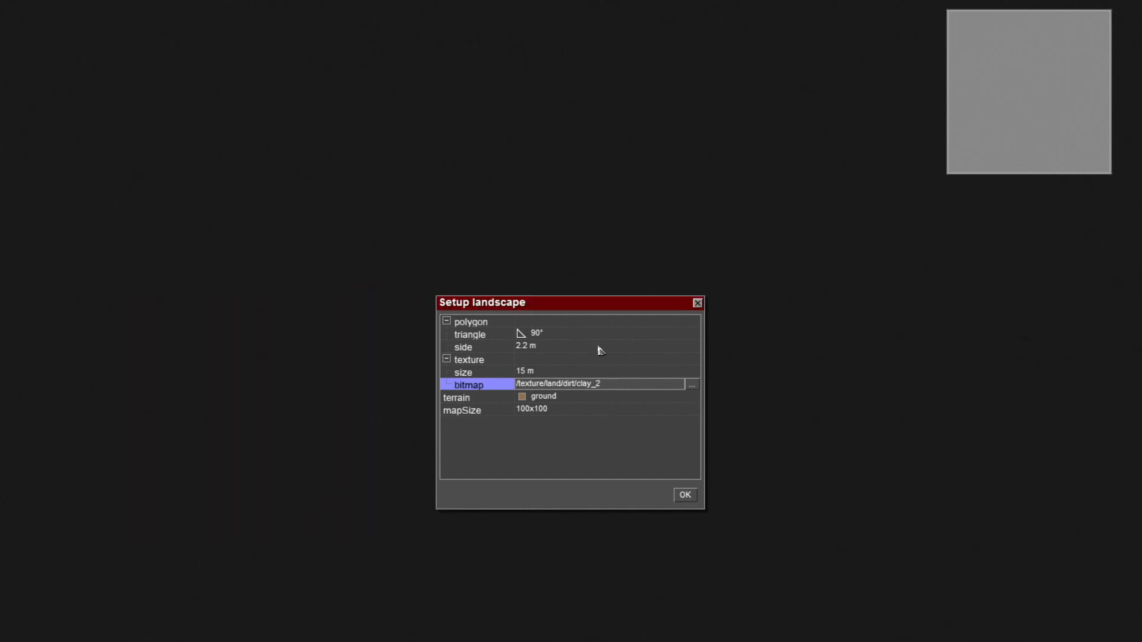
left_click(684, 503)
- Raise a long curved ridge across the front half of the flat terrain
middle_click_drag(677, 500, 702, 640)
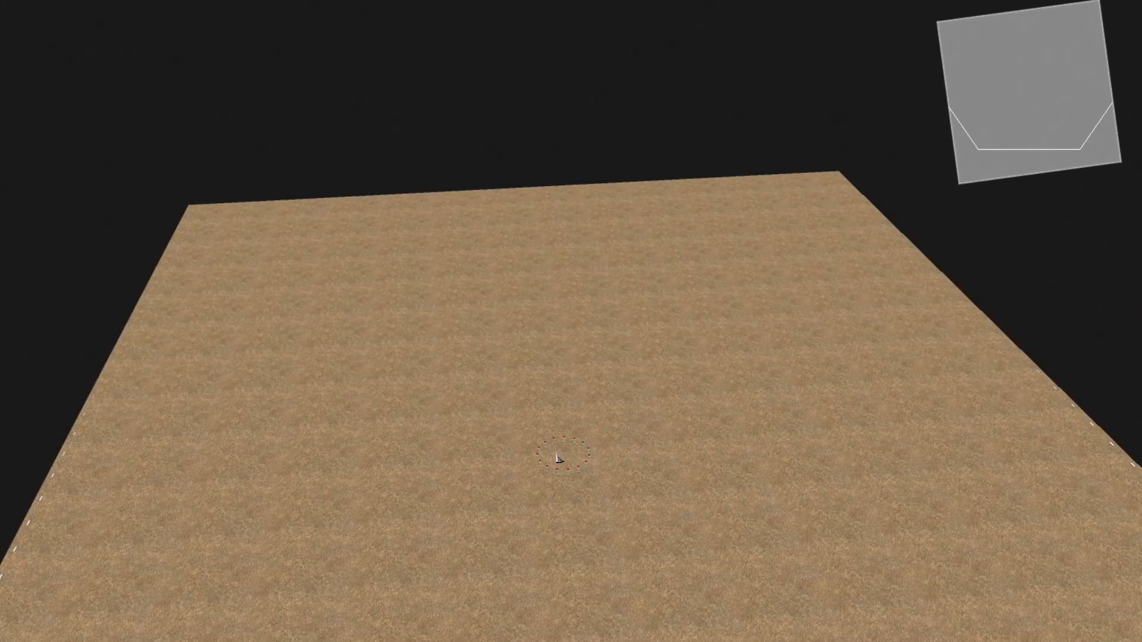
middle_click_drag(558, 458, 496, 466)
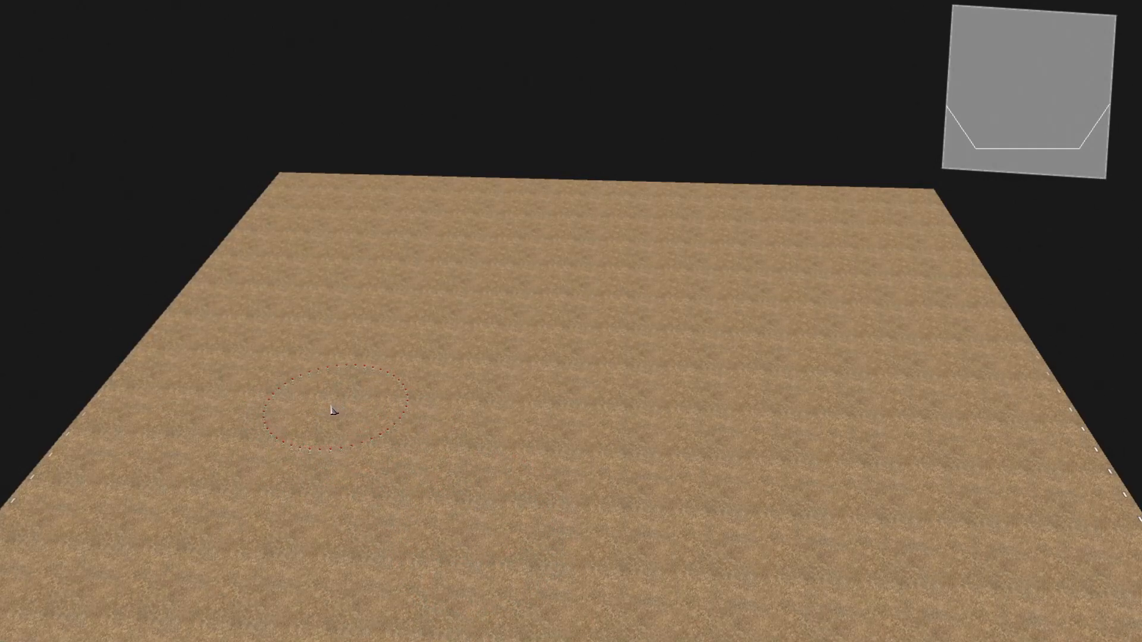
mouse_move(335, 415)
left_mouse_down()
mouse_move(507, 452)
mouse_move(627, 498)
mouse_move(568, 473)
mouse_move(688, 599)
mouse_move(647, 537)
mouse_move(528, 453)
left_mouse_up()
mouse_move(301, 405)
left_mouse_down()
mouse_move(470, 451)
mouse_move(632, 547)
left_mouse_up()
middle_click_drag(637, 535, 672, 503, "ctrl")
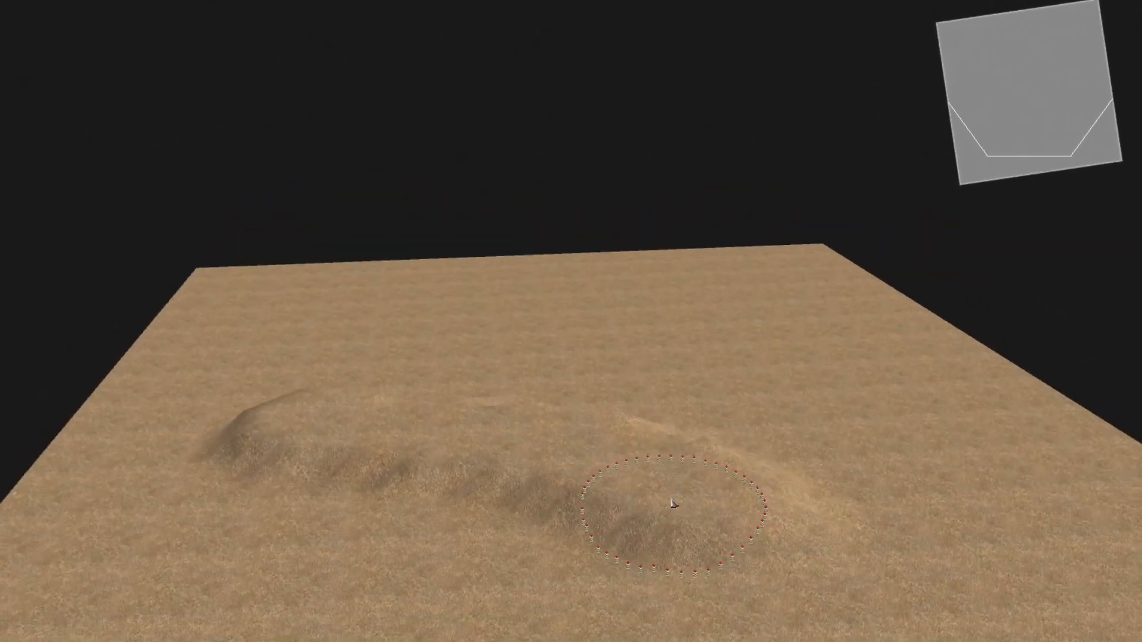
left_click_drag(559, 446, 648, 489)
middle_click_drag(475, 455, 500, 357)
- Raise more broad hills around the first ridge, extending them across the map toward its edges
mouse_move(380, 316)
left_mouse_down()
mouse_move(332, 309)
mouse_move(230, 398)
mouse_move(331, 458)
left_mouse_up()
middle_click_drag(331, 459, 349, 408)
left_click_drag(349, 408, 381, 267)
mouse_move(381, 267)
middle_mouse_down()
mouse_move(583, 288)
mouse_move(286, 426)
middle_mouse_up()
left_click_drag(286, 426, 801, 347)
middle_click_drag(801, 347, 343, 394)
mouse_move(343, 394)
left_mouse_down()
mouse_move(397, 502)
mouse_move(589, 607)
left_mouse_up()
mouse_move(589, 607)
middle_mouse_down()
mouse_move(732, 561)
mouse_move(674, 522)
mouse_move(549, 2)
mouse_move(719, 138)
mouse_move(684, 618)
mouse_move(680, 523)
mouse_move(841, 599)
middle_mouse_up()
- Carve a valley between the raised ridges and build up the slopes around it
right_click_drag(842, 599, 130, 456)
mouse_move(524, 625)
left_mouse_down()
mouse_move(423, 559)
mouse_move(535, 633)
mouse_move(555, 400)
left_mouse_up()
middle_click_drag(555, 400, 333, 470)
left_click_drag(333, 470, 484, 520)
middle_click_drag(484, 520, 536, 535)
mouse_move(536, 536)
left_mouse_down()
mouse_move(363, 506)
mouse_move(535, 438)
left_mouse_up()
middle_click_drag(535, 437, 357, 545)
scroll(357, 546, "up", 2)
middle_click_drag(641, 393, 632, 393)
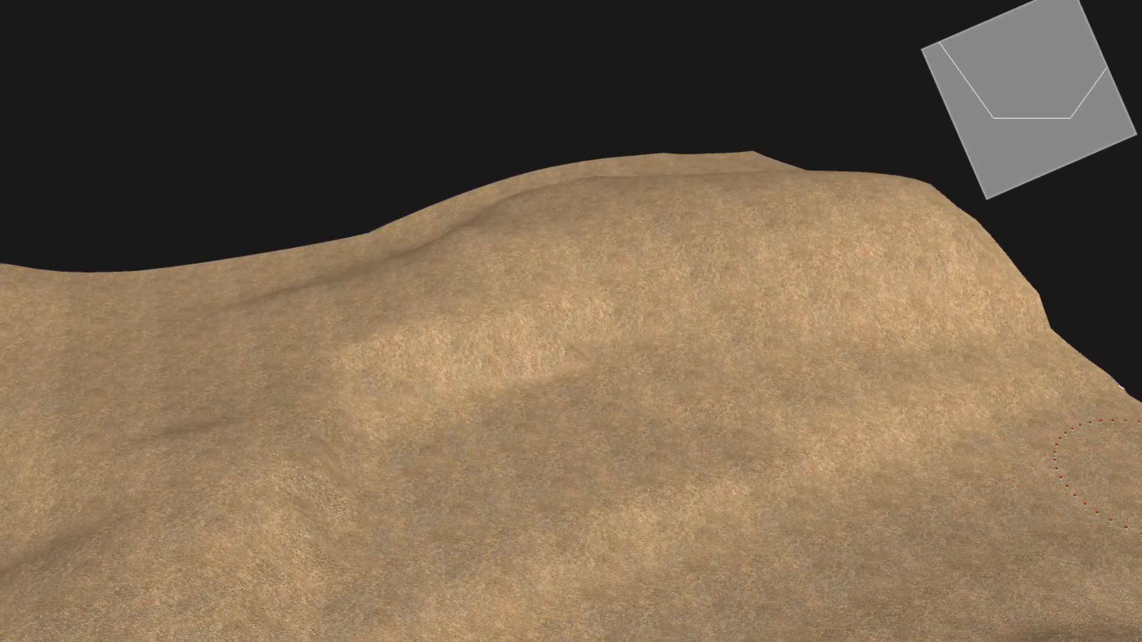
- Open the texture file selection for painting, go to the rock folder and preview cliffy_3
key("Return")
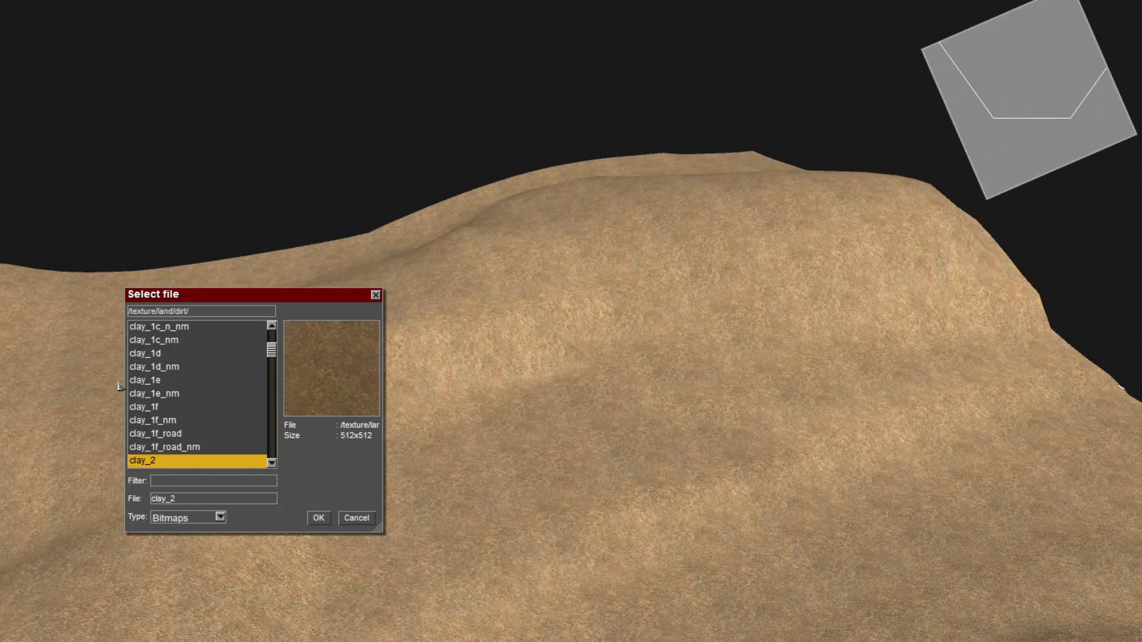
scroll(182, 330, "up", 3)
double_click(183, 328)
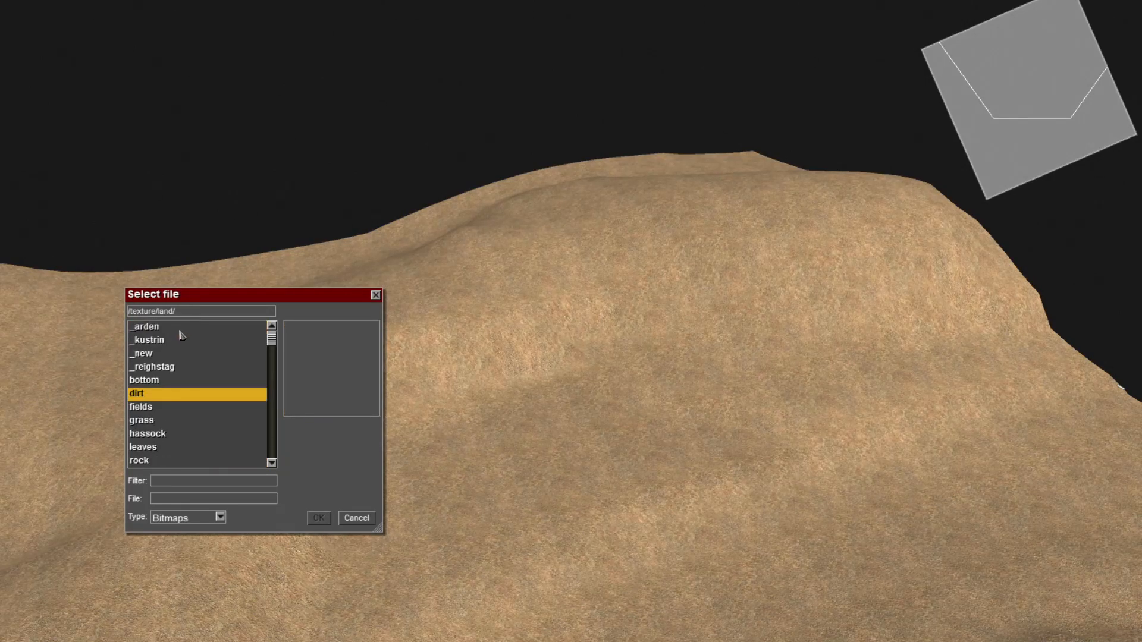
double_click(157, 462)
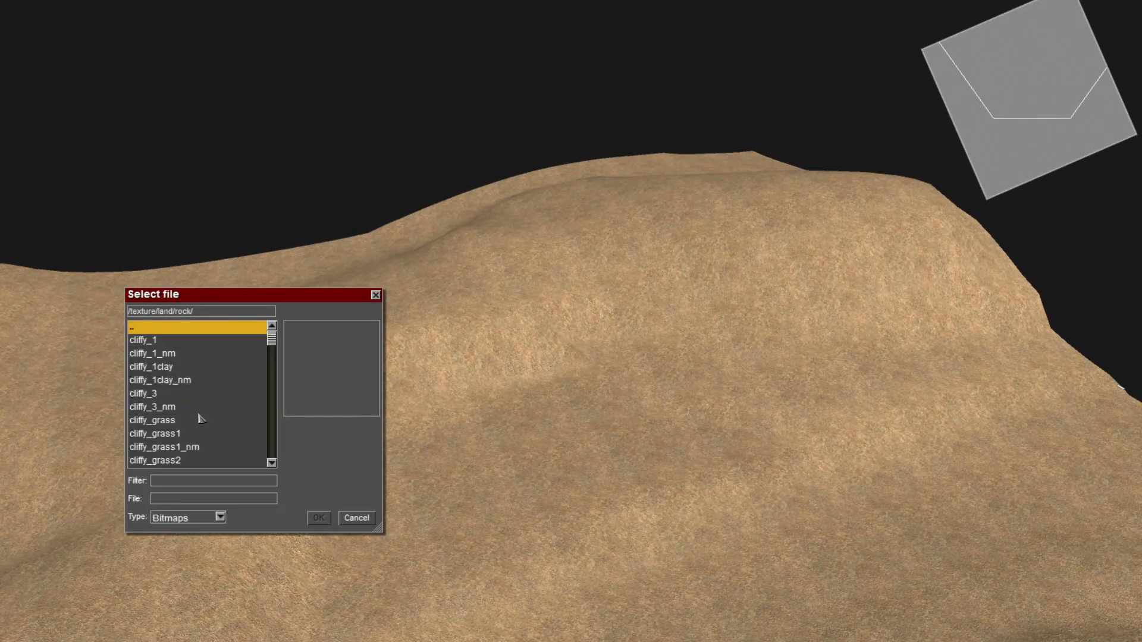
left_click(161, 406)
scroll(160, 406, "down", 5)
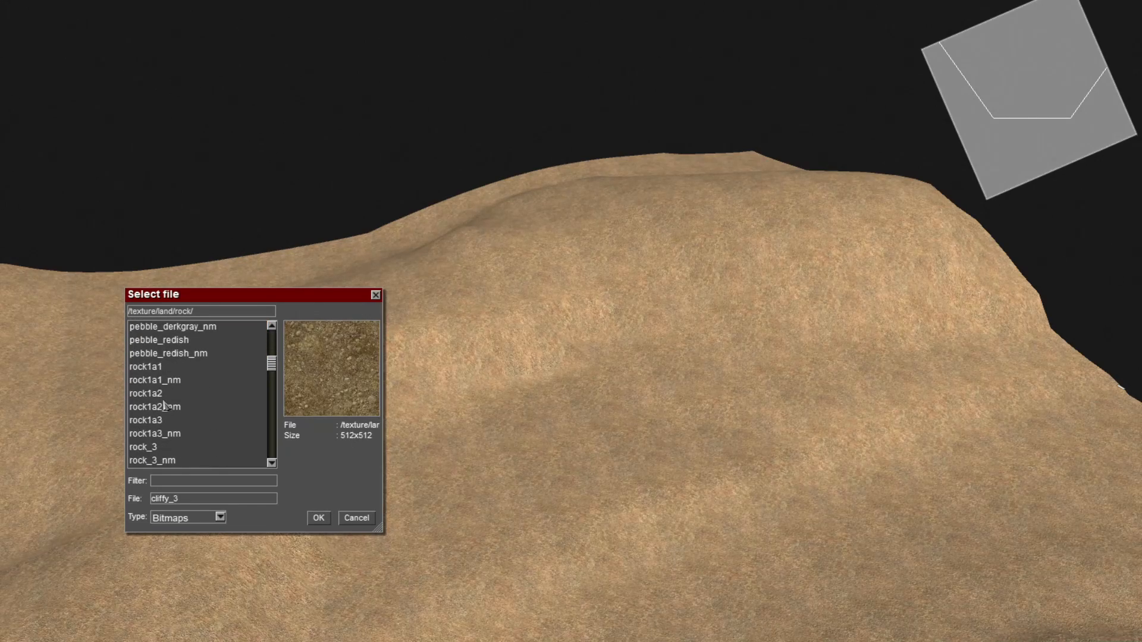
- Compare rock_moh3 with rock_flacky2 and choose rock_moh3 as the painting texture
left_click(164, 397)
scroll(165, 407, "down", 4)
left_click(161, 395)
scroll(167, 397, "down", 4)
left_click(172, 397)
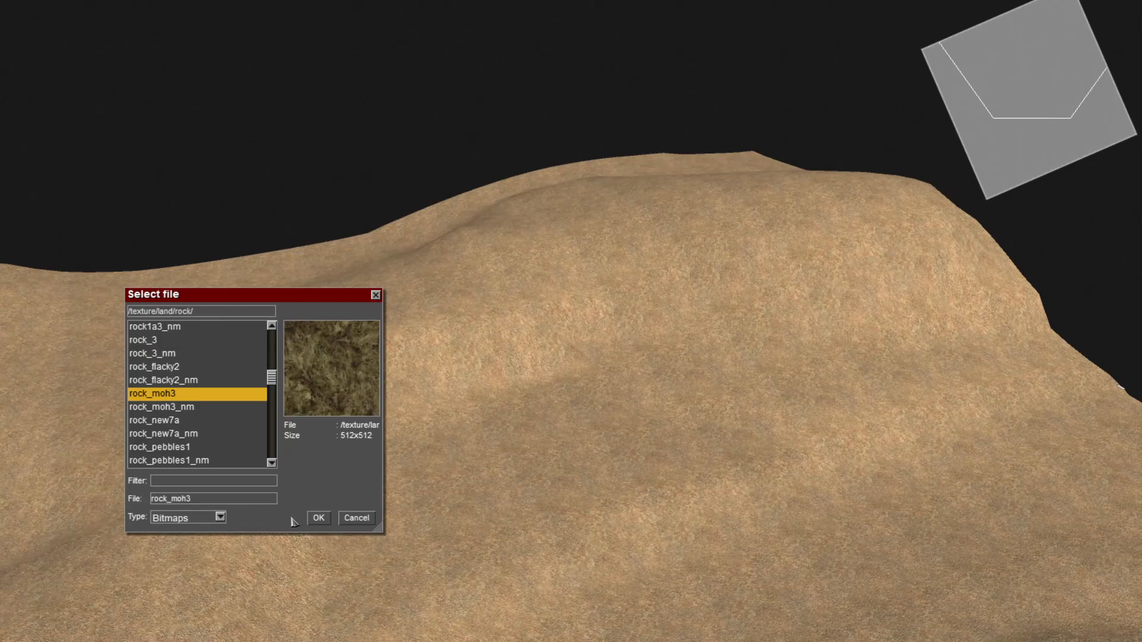
left_click(163, 367)
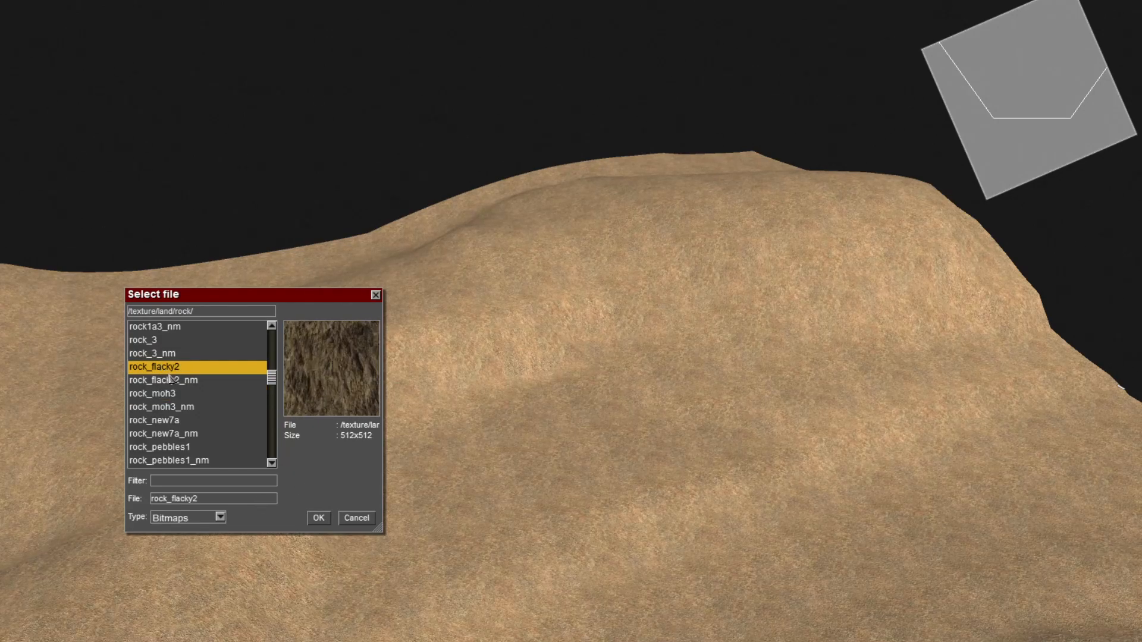
left_click(171, 396)
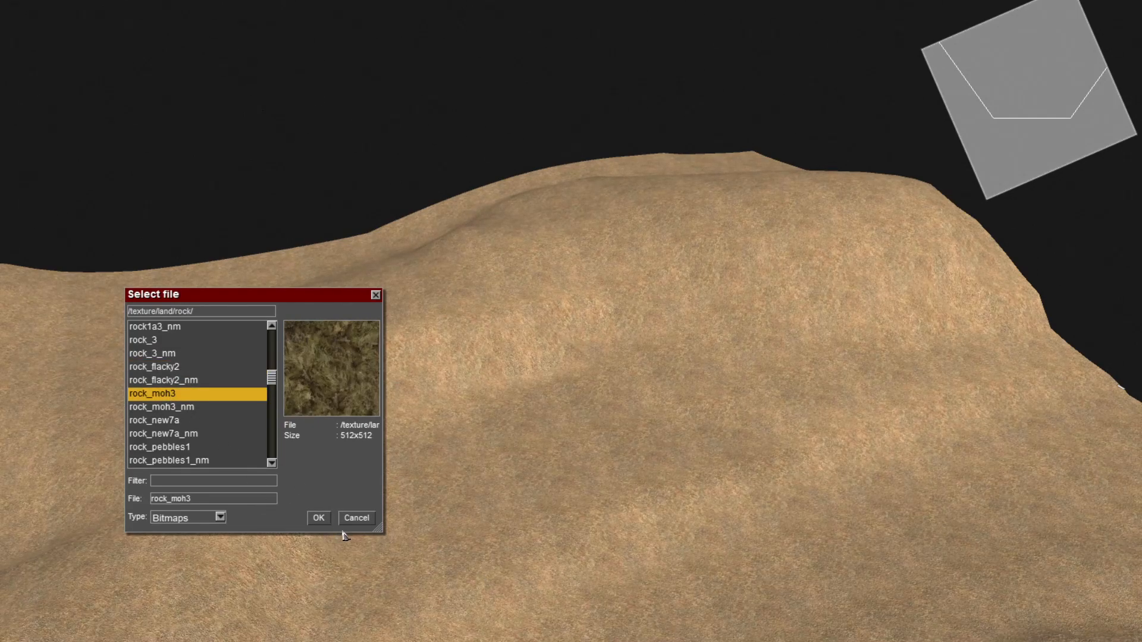
left_click(320, 519)
- Paint the rock texture along the steep slopes bordering the valley and on the higher hillsides
mouse_move(314, 522)
middle_mouse_down()
mouse_move(171, 507)
mouse_move(193, 507)
middle_mouse_up()
scroll(198, 515, "down", 9)
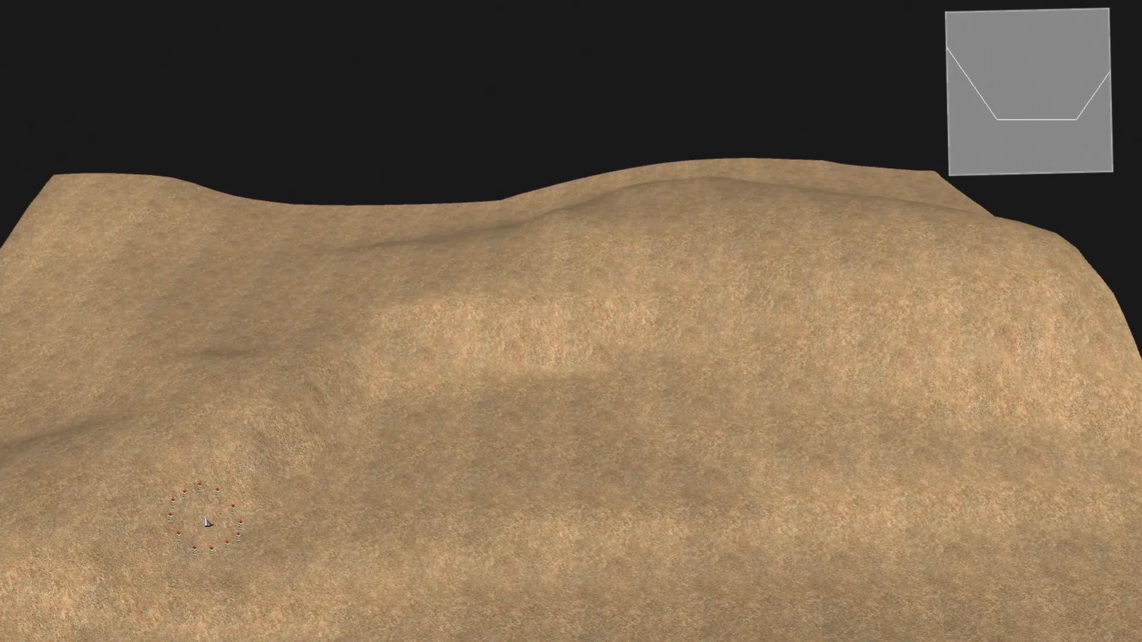
mouse_move(360, 375)
left_mouse_down()
mouse_move(202, 506)
mouse_move(47, 604)
left_mouse_up()
middle_click_drag(48, 604, 1056, 368)
scroll(1056, 369, "down", 3)
left_click_drag(463, 587, 701, 438)
middle_click_drag(701, 438, 607, 413)
left_click_drag(606, 413, 761, 514)
left_click_drag(732, 357, 566, 291)
- Paint more rock patches on the outer foot of the ridge near the map edge
middle_click_drag(566, 292, 244, 435)
mouse_move(324, 485)
left_mouse_down()
mouse_move(523, 621)
mouse_move(377, 544)
left_mouse_up()
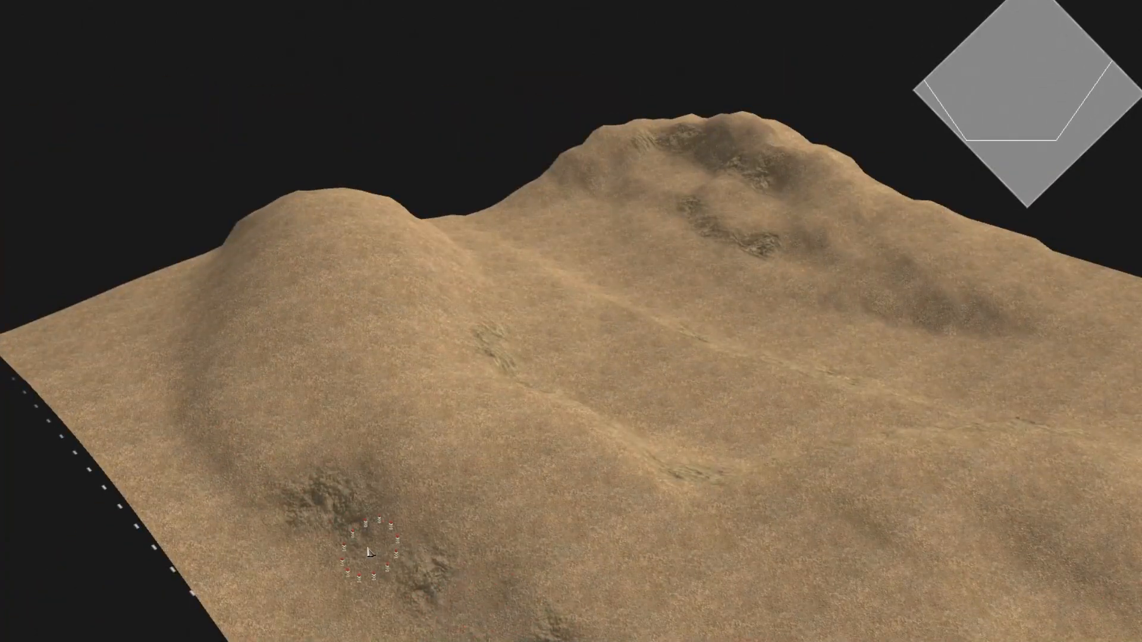
middle_click_drag(378, 544, 419, 616)
left_click_drag(419, 595, 506, 553)
mouse_move(505, 554)
middle_mouse_down()
mouse_move(423, 489)
mouse_move(803, 290)
mouse_move(699, 394)
mouse_move(1114, 345)
middle_mouse_up()
- Reopen the texture file selection and switch from the rock folder to the grass folder
left_click(1137, 351)
scroll(177, 334, "up", 10)
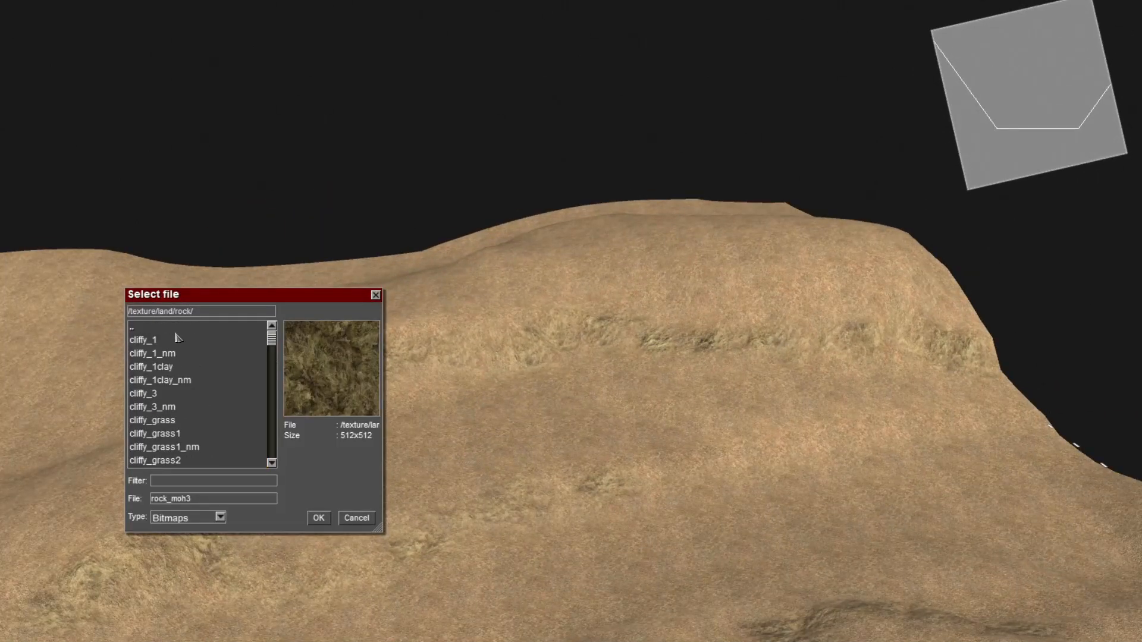
double_click(172, 330)
scroll(166, 358, "down", 2)
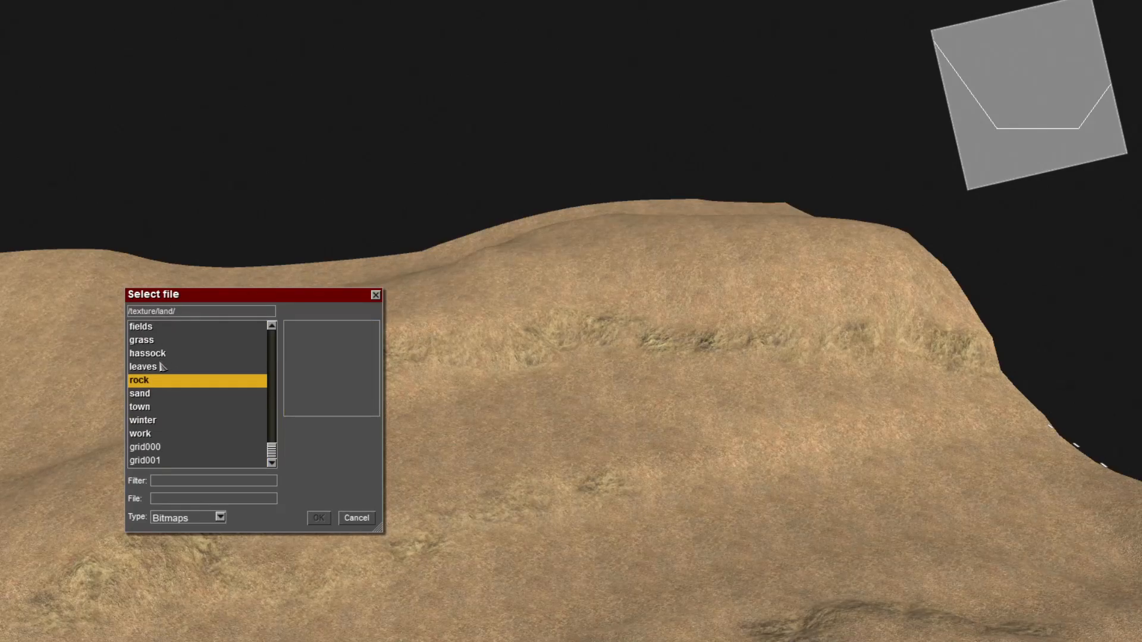
scroll(149, 405, "up", 2)
double_click(150, 406)
- Preview several gramma grass textures and choose gramma_3 as the painting texture
scroll(152, 406, "down", 3)
left_click(153, 407)
left_click(157, 423)
scroll(158, 431, "down", 2)
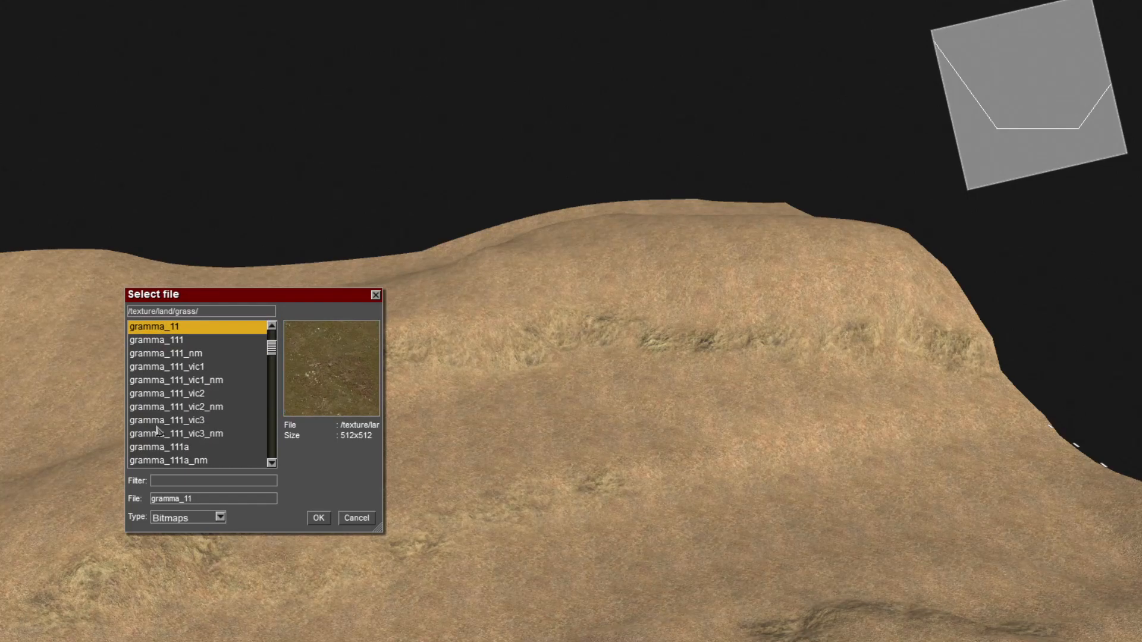
left_click(169, 449)
scroll(192, 463, "down", 3)
left_click(171, 395)
scroll(171, 409, "down", 2)
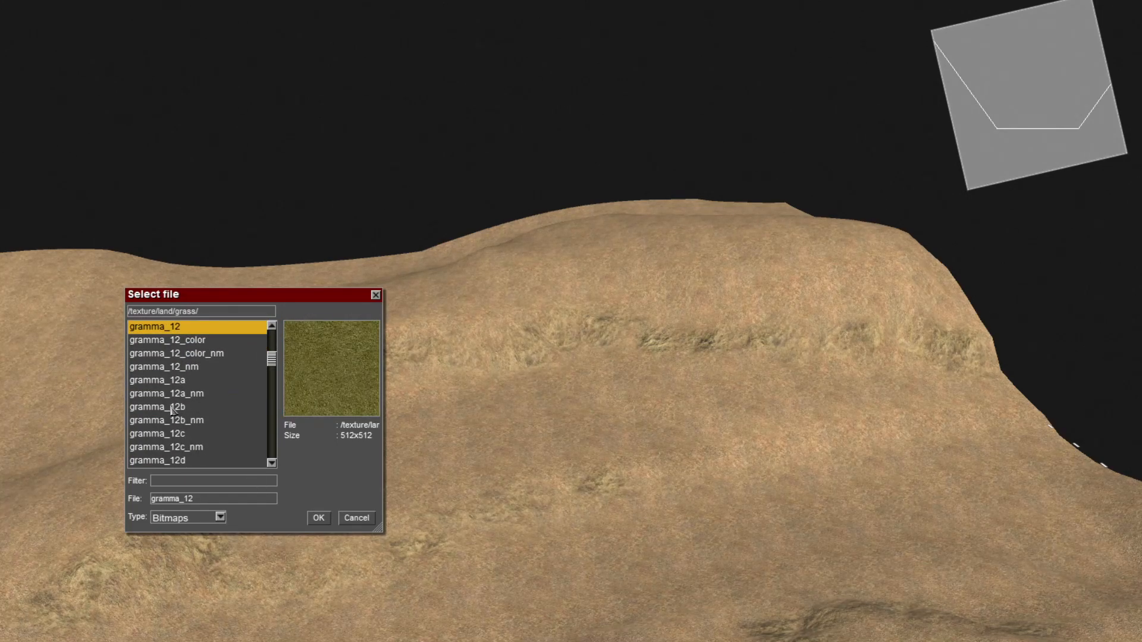
left_click(173, 383)
scroll(184, 411, "down", 1)
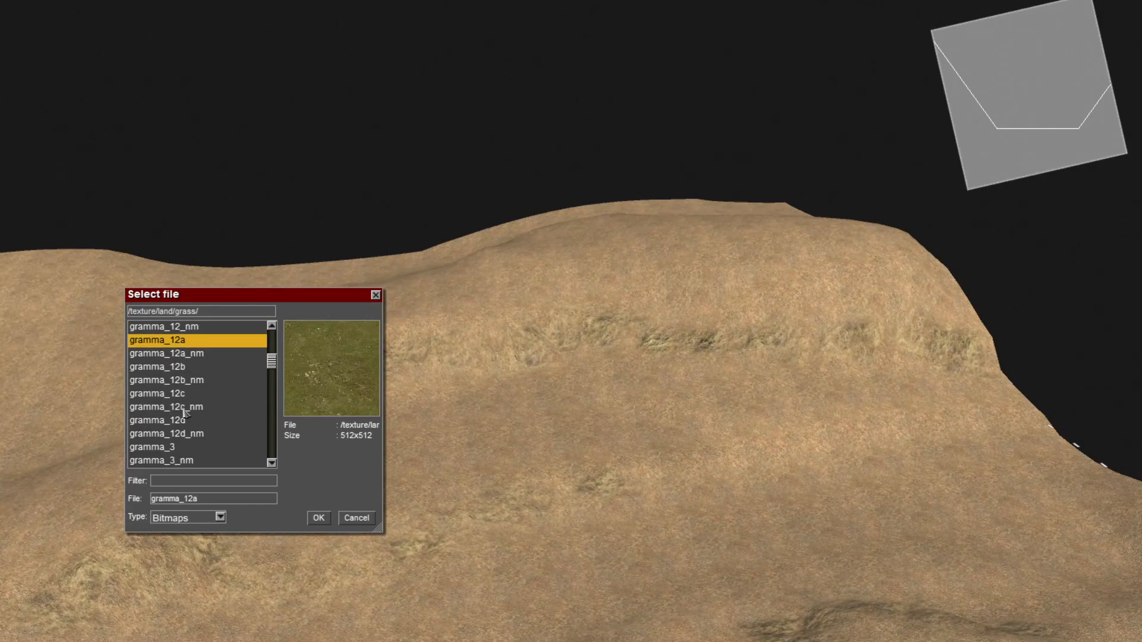
left_click(168, 450)
scroll(169, 450, "down", 2)
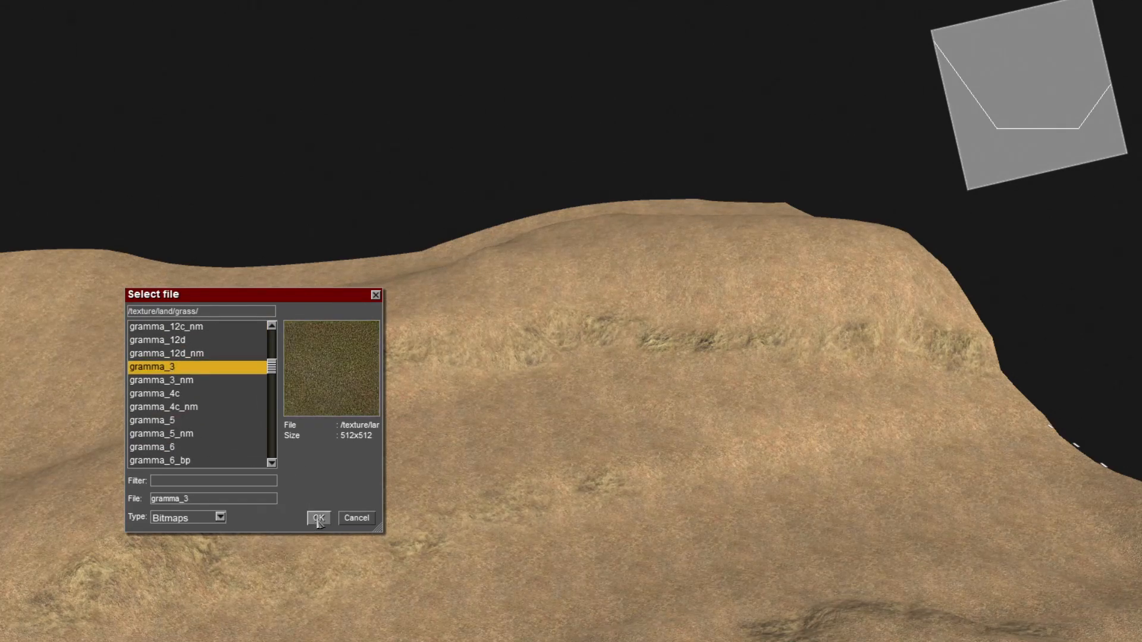
left_click(313, 519)
- Paint the grass texture over the flat outer ground and hilltops around the rocky slopes
left_click_drag(250, 553, 280, 571)
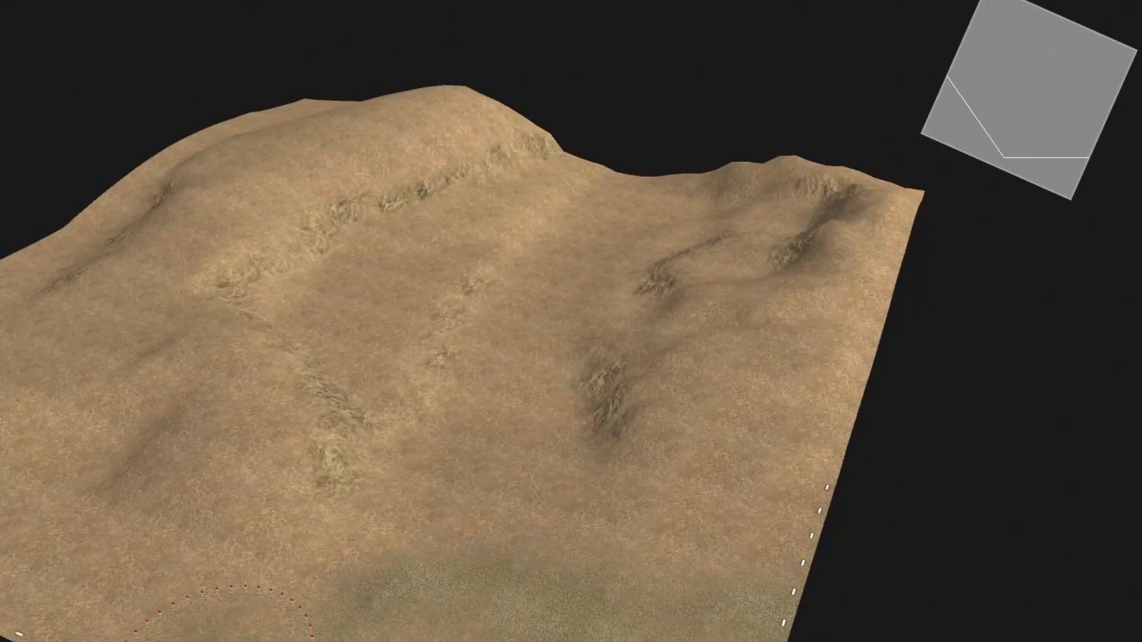
mouse_move(333, 595)
middle_mouse_down()
mouse_move(356, 540)
mouse_move(649, 553)
middle_mouse_up()
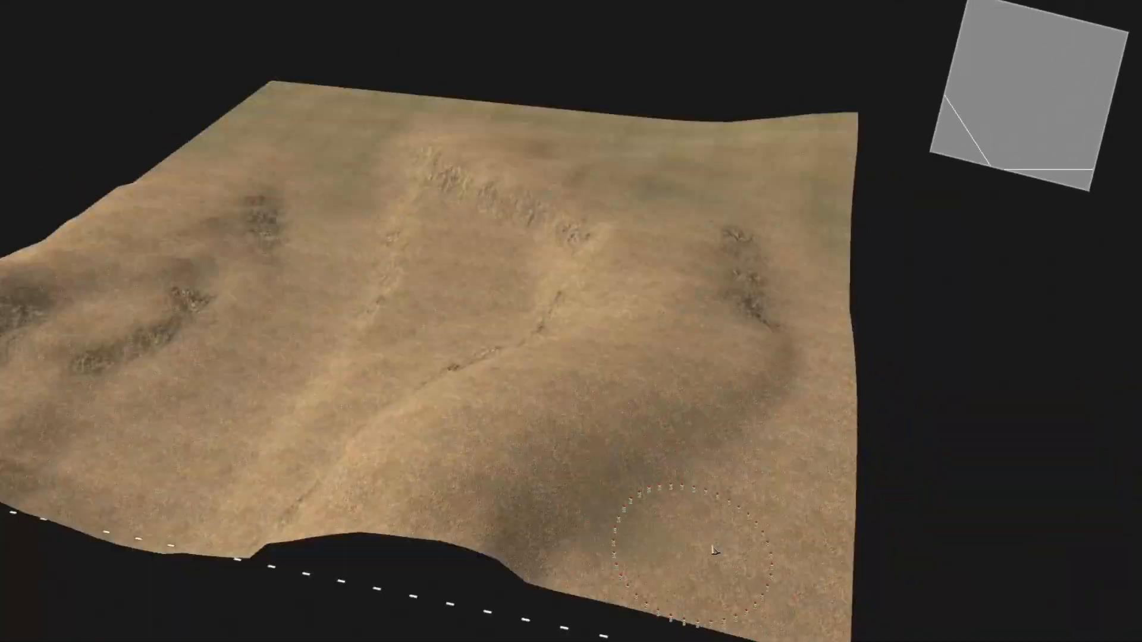
middle_click_drag(492, 446, 581, 479)
mouse_move(806, 445)
middle_mouse_down()
mouse_move(701, 404)
mouse_move(595, 331)
mouse_move(437, 510)
mouse_move(516, 461)
mouse_move(717, 469)
mouse_move(441, 480)
mouse_move(446, 453)
middle_mouse_up()
middle_click_drag(548, 492, 614, 458)
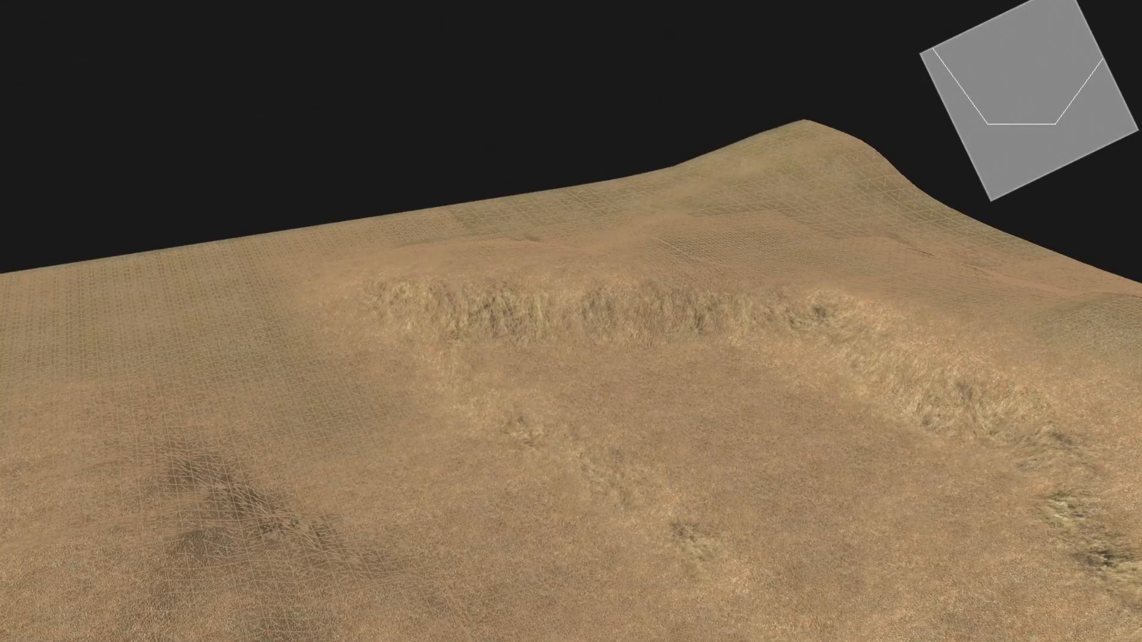
- Mark the steep rock face along the inner side of the main ridge in red, from its far corner to the map edge
left_click_drag(976, 111, 975, 126)
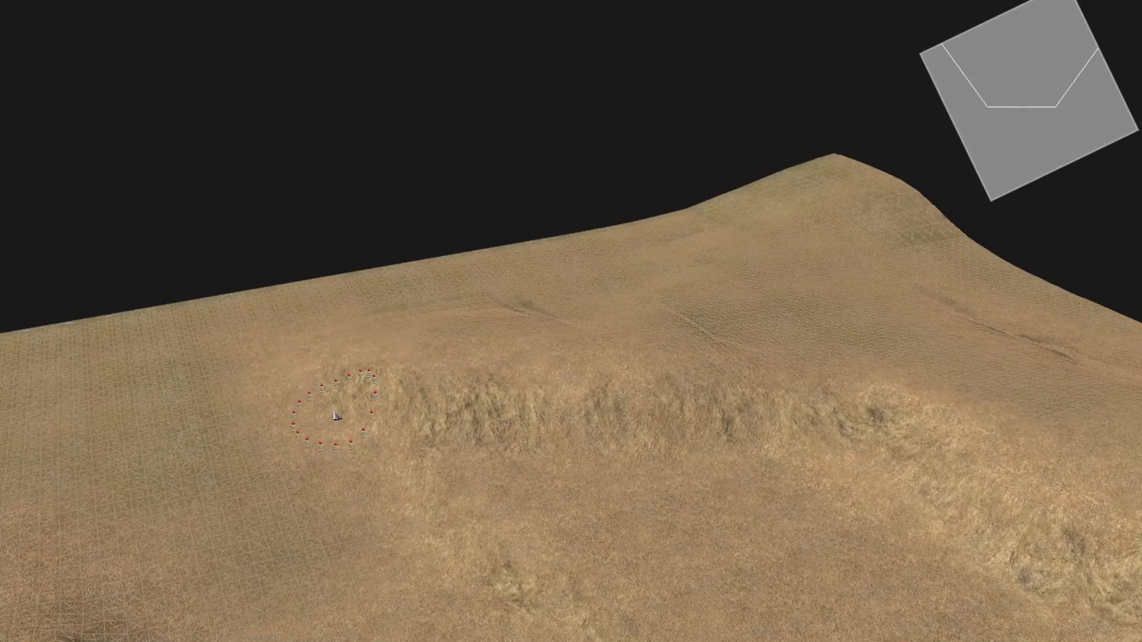
mouse_move(374, 414)
left_mouse_down()
mouse_move(572, 429)
mouse_move(896, 429)
mouse_move(952, 513)
mouse_move(1043, 558)
left_mouse_up()
right_click_drag(1058, 576, 663, 542)
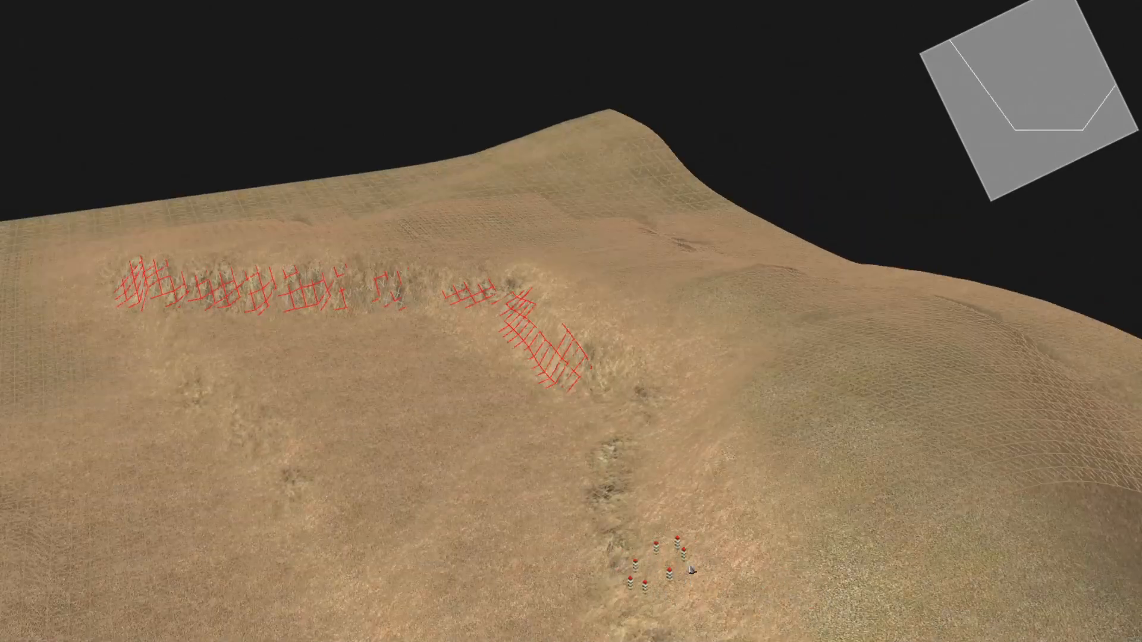
middle_click_drag(663, 543, 652, 401)
mouse_move(547, 370)
left_mouse_down()
mouse_move(663, 349)
mouse_move(728, 378)
mouse_move(862, 404)
left_mouse_up()
left_click_drag(1006, 416, 1092, 421)
right_click_drag(1092, 421, 1122, 553)
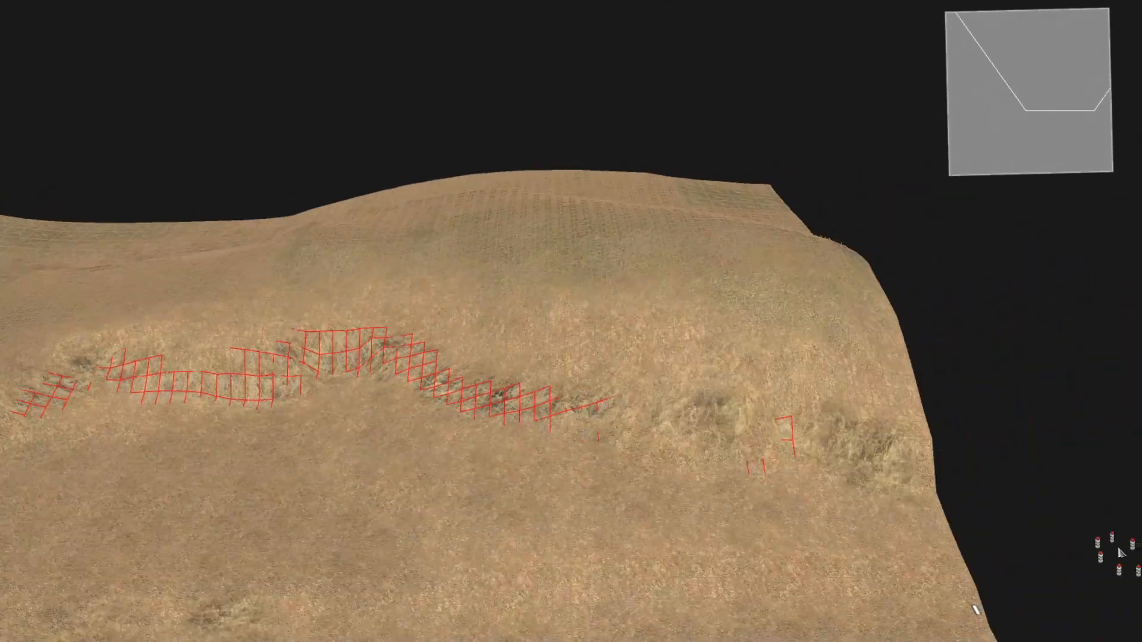
left_click_drag(769, 444, 936, 471)
scroll(619, 512, "down", 2)
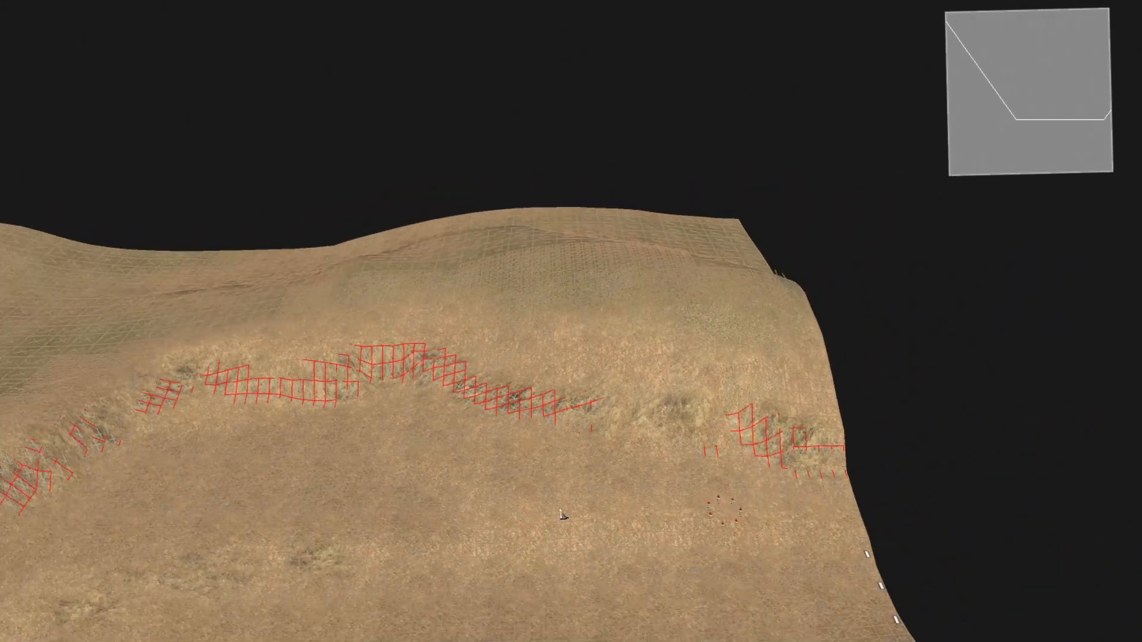
- Mark the low rocky ledge along the valley floor and the rock patches on the opposite hill slopes in red
right_click_drag(620, 512, 323, 466)
middle_click_drag(323, 467, 706, 412)
middle_click_drag(475, 576, 286, 535)
left_click_drag(150, 547, 370, 443)
mouse_move(518, 396)
middle_mouse_down()
mouse_move(323, 439)
mouse_move(595, 387)
middle_mouse_up()
left_click_drag(342, 357, 468, 367)
middle_click_drag(468, 367, 326, 321)
left_click_drag(326, 322, 458, 381)
middle_click_drag(458, 381, 779, 413)
left_click_drag(779, 413, 925, 404)
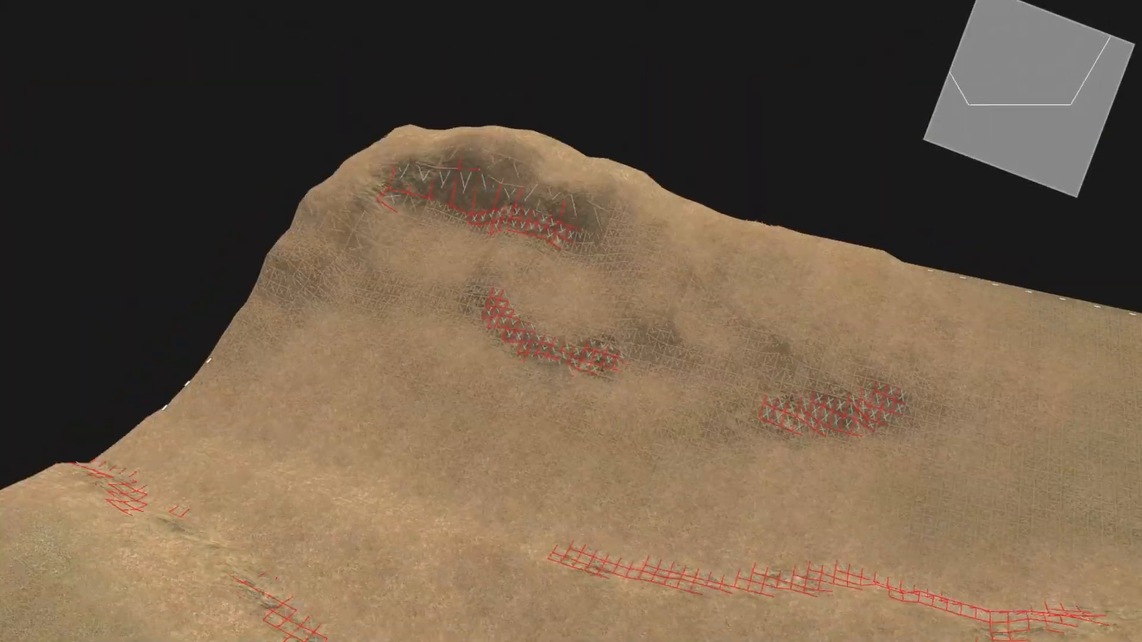
- Mark the remaining rocky slopes in red, including the crease on the outer side of the ridge
middle_click_drag(925, 404, 428, 523)
left_click_drag(428, 524, 663, 532)
mouse_move(663, 532)
middle_mouse_down()
mouse_move(416, 506)
mouse_move(286, 452)
mouse_move(594, 464)
middle_mouse_up()
middle_click_drag(167, 625, 148, 511)
mouse_move(149, 511)
left_mouse_down()
mouse_move(339, 434)
mouse_move(651, 332)
left_mouse_up()
middle_click_drag(651, 333, 541, 327)
left_click_drag(540, 326, 727, 439)
mouse_move(727, 439)
middle_mouse_down()
mouse_move(595, 417)
mouse_move(797, 436)
mouse_move(824, 519)
middle_mouse_up()
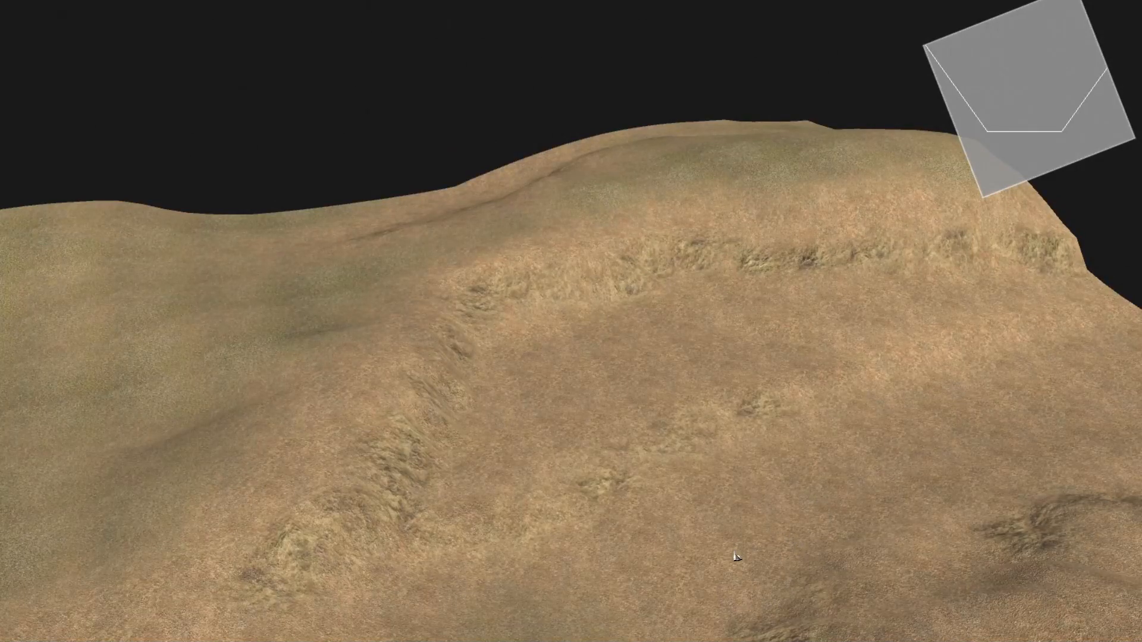
- Scatter the first dry grass clumps over the flat grassy ground at the valley's open end
scroll(736, 556, "down", 5)
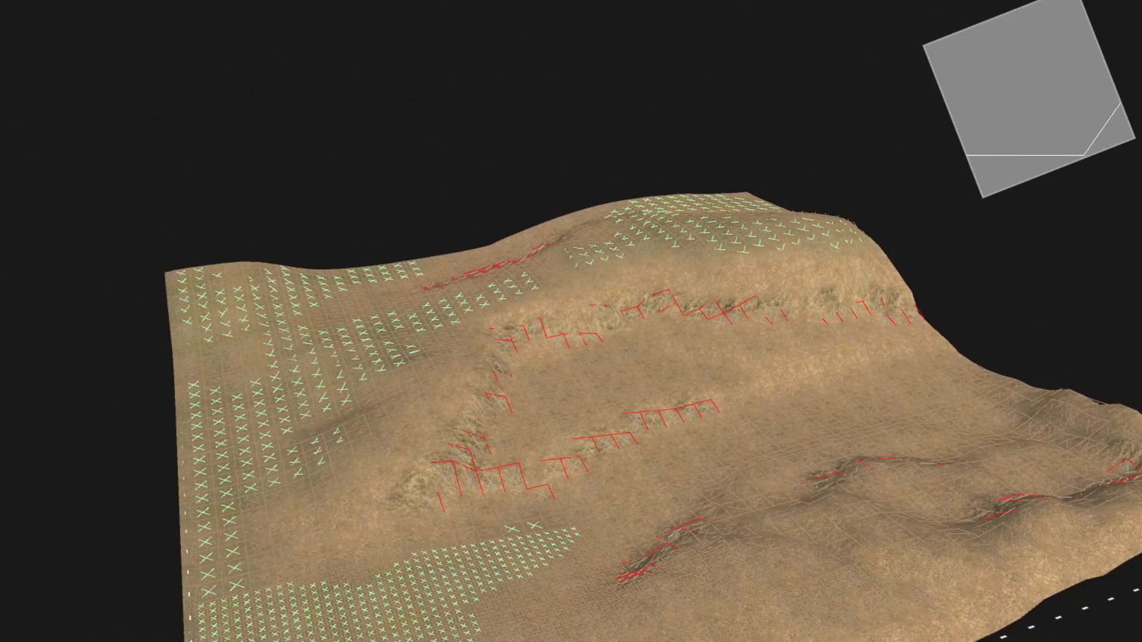
key("Right")
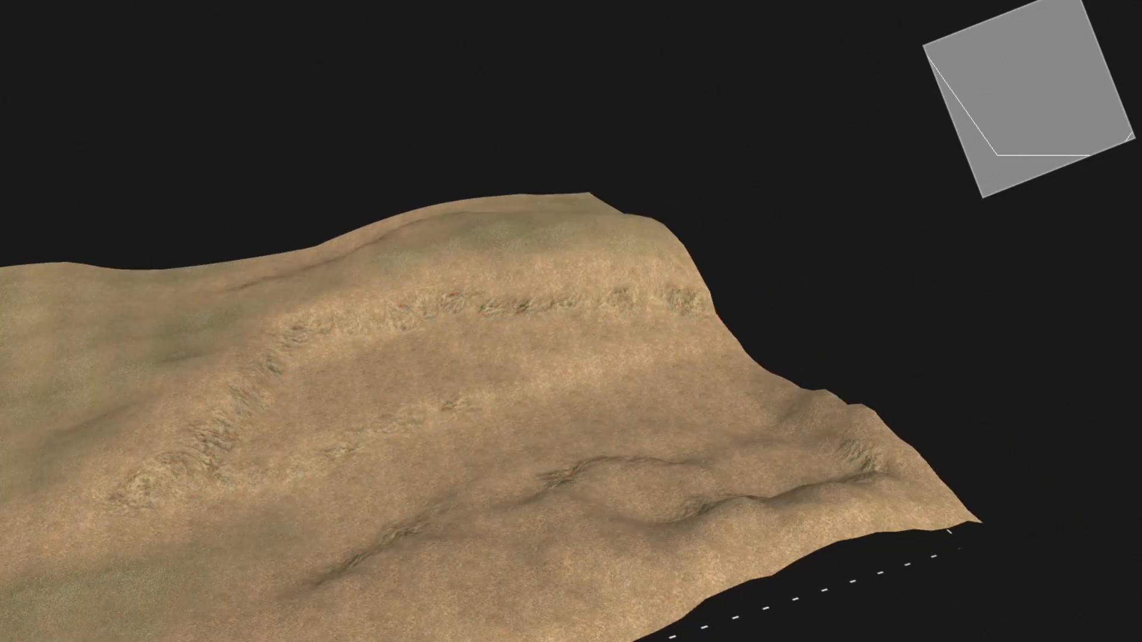
key("Left")
middle_click_drag(240, 624, 353, 534)
mouse_move(352, 534)
left_mouse_down()
mouse_move(395, 553)
mouse_move(268, 615)
mouse_move(405, 619)
mouse_move(440, 641)
left_mouse_up()
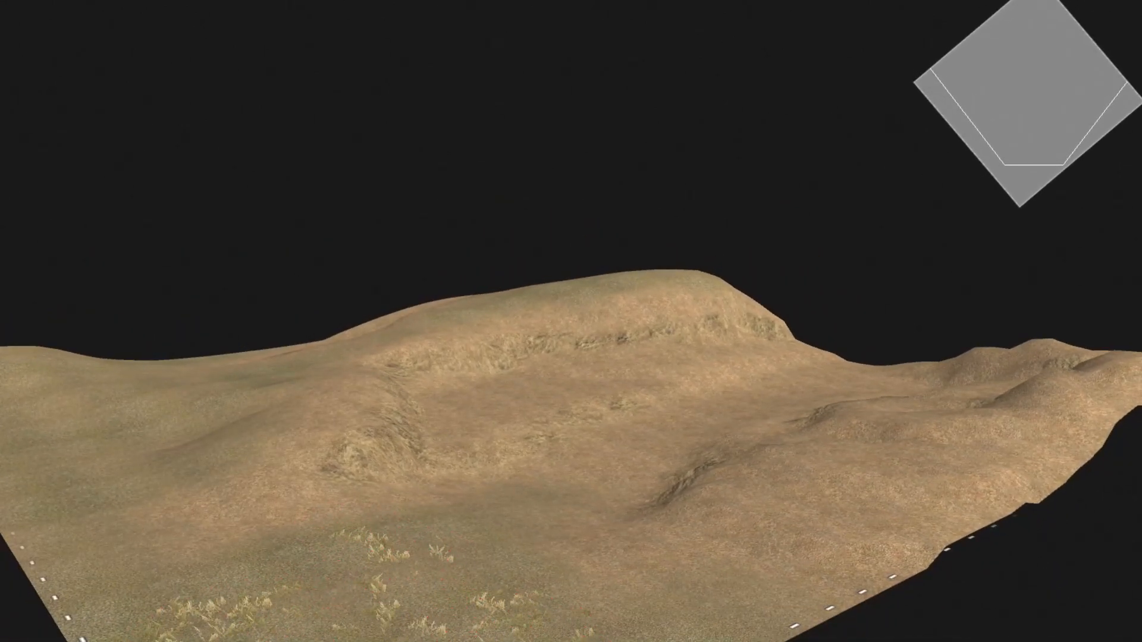
- Spread more grass clumps over the remaining green ground along the map edges and on the ridge top
mouse_move(440, 641)
middle_mouse_down()
mouse_move(417, 640)
mouse_move(367, 591)
mouse_move(431, 549)
middle_mouse_up()
left_click_drag(432, 549, 510, 619)
mouse_move(510, 619)
middle_mouse_down()
mouse_move(405, 589)
mouse_move(383, 390)
mouse_move(556, 254)
mouse_move(479, 458)
middle_mouse_up()
scroll(862, 398, "down", 5)
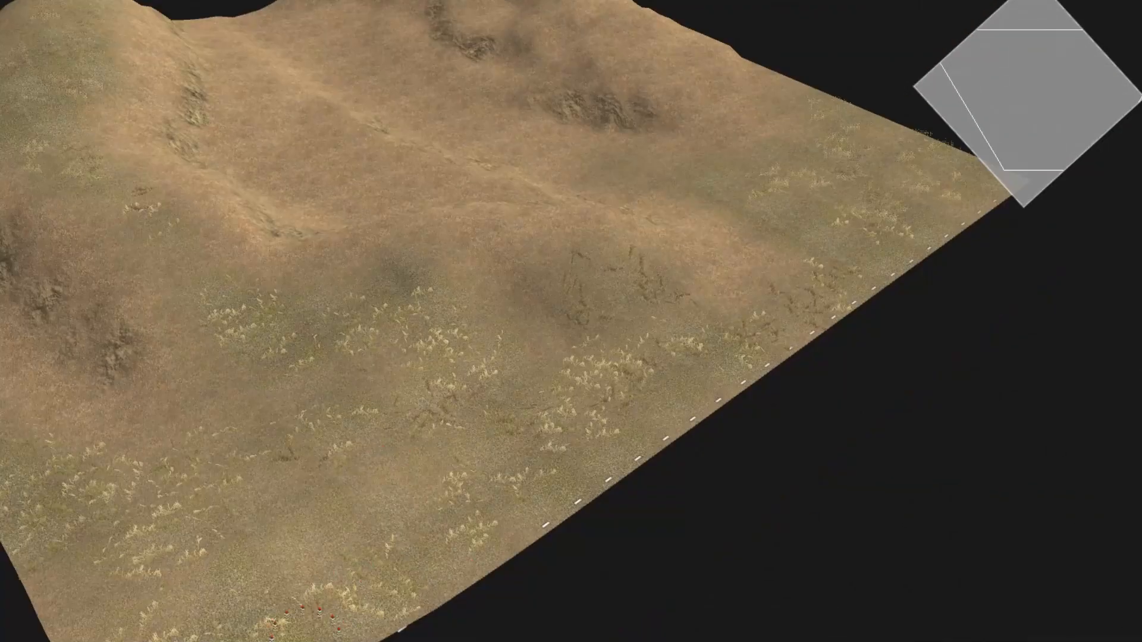
scroll(862, 333, "up", 6)
middle_click_drag(862, 268, 785, 299)
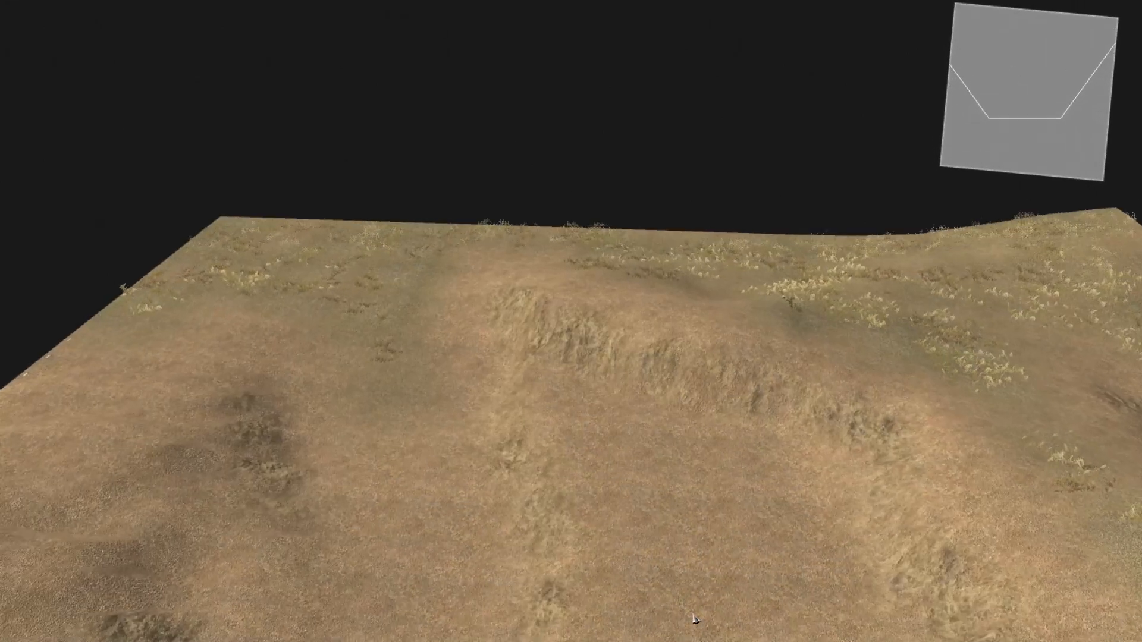
- Shape the mound at the valley's open end with the terrain height brush and dent a shallow hollow into its top
middle_click_drag(736, 630, 979, 620)
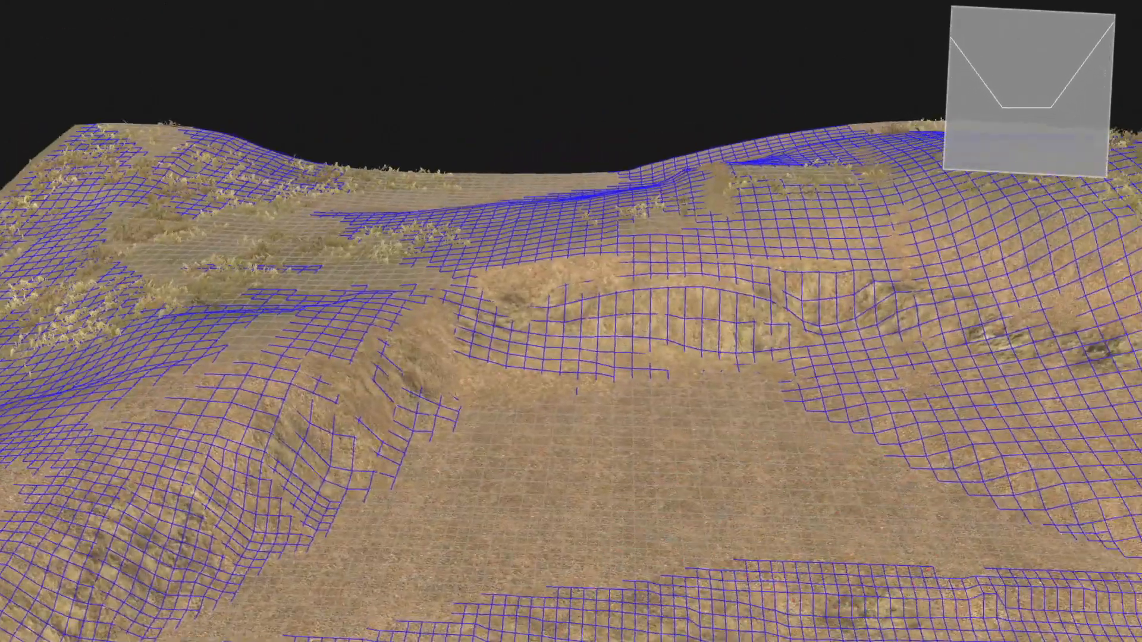
scroll(680, 490, "up", 2)
mouse_move(680, 489)
middle_mouse_down()
mouse_move(516, 493)
mouse_move(689, 416)
middle_mouse_up()
scroll(540, 494, "down", 2)
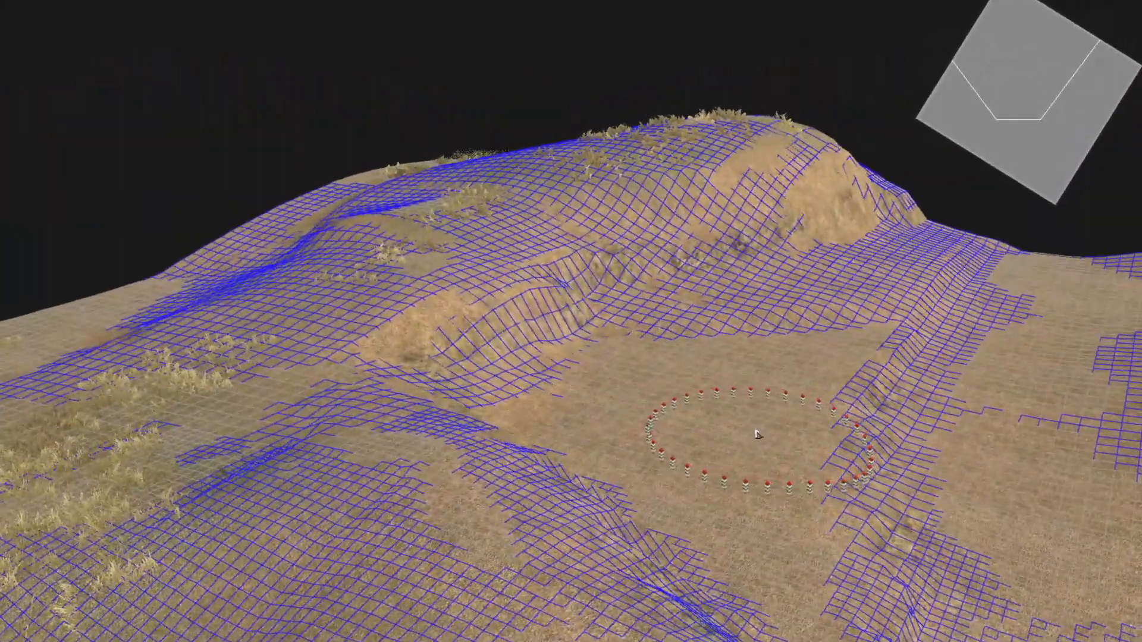
middle_click_drag(757, 435, 875, 474)
mouse_move(654, 412)
middle_mouse_down()
mouse_move(832, 406)
mouse_move(669, 380)
middle_mouse_up()
mouse_move(608, 342)
middle_mouse_down()
mouse_move(756, 387)
mouse_move(660, 387)
middle_mouse_up()
middle_click_drag(628, 433, 629, 559)
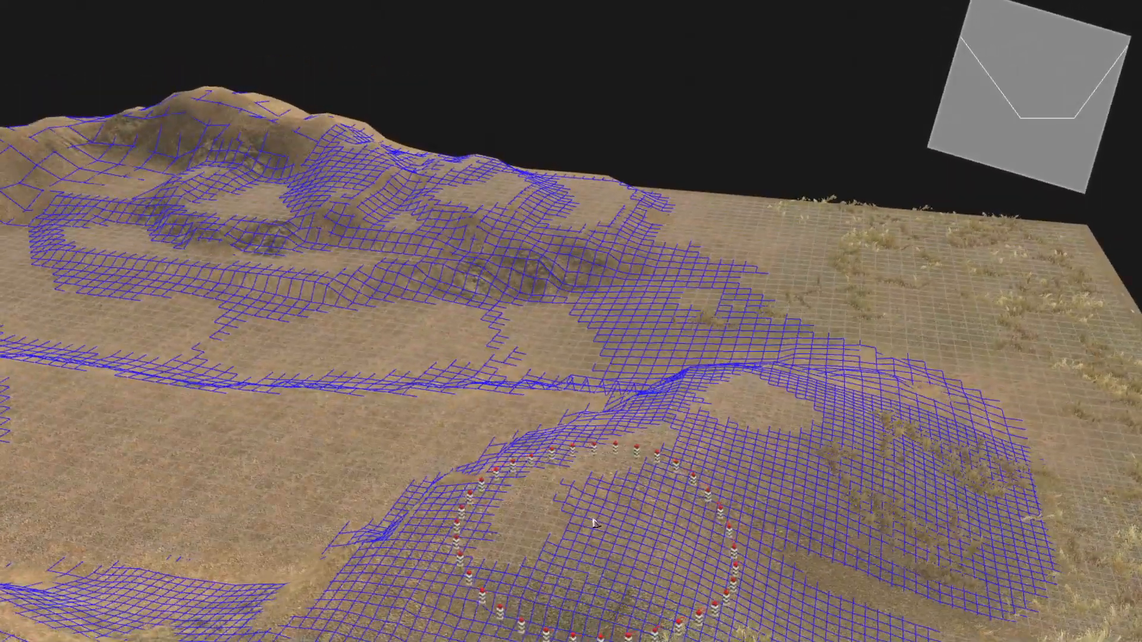
mouse_move(594, 524)
middle_mouse_down()
mouse_move(760, 429)
mouse_move(625, 511)
middle_mouse_up()
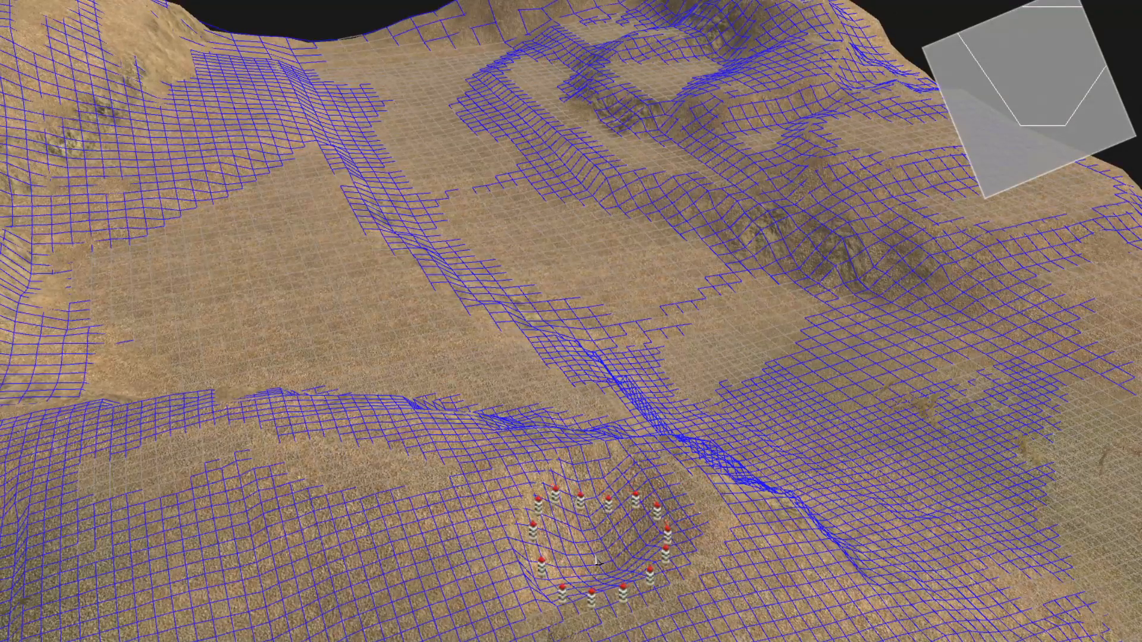
- Place a sandbag wall block on top of the mound overlooking the valley and rotate it into position
mouse_move(602, 543)
middle_mouse_down()
mouse_move(683, 541)
mouse_move(469, 597)
mouse_move(609, 546)
mouse_move(756, 528)
mouse_move(332, 545)
middle_mouse_up()
left_click_drag(332, 544, 268, 561)
mouse_move(268, 561)
middle_mouse_down()
mouse_move(550, 538)
mouse_move(373, 522)
mouse_move(306, 586)
middle_mouse_up()
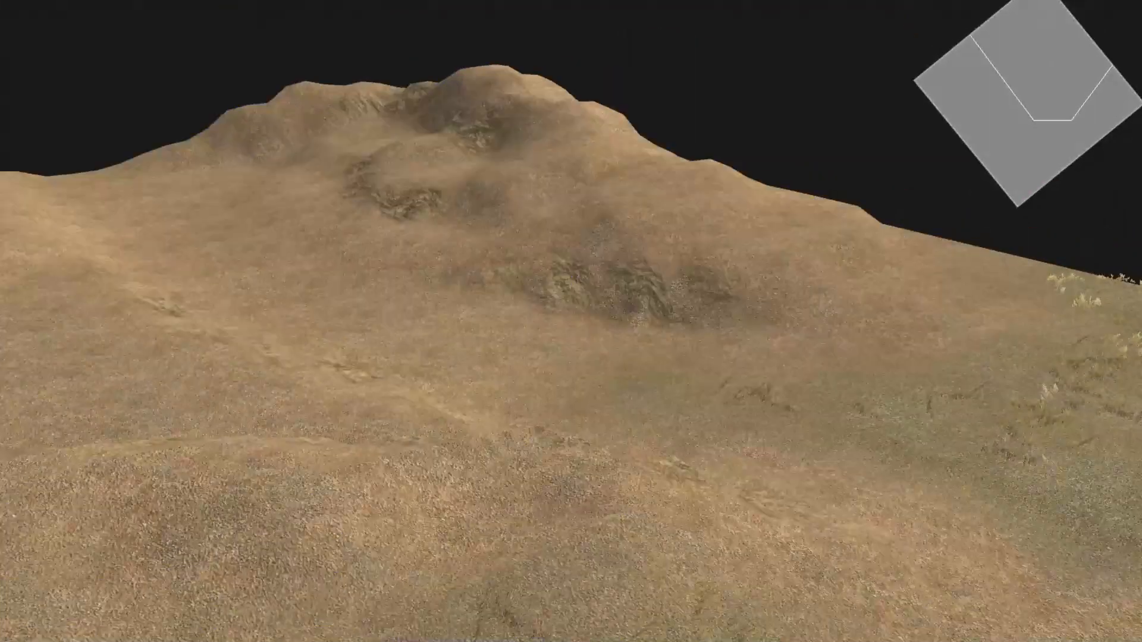
scroll(571, 321, "down", 2)
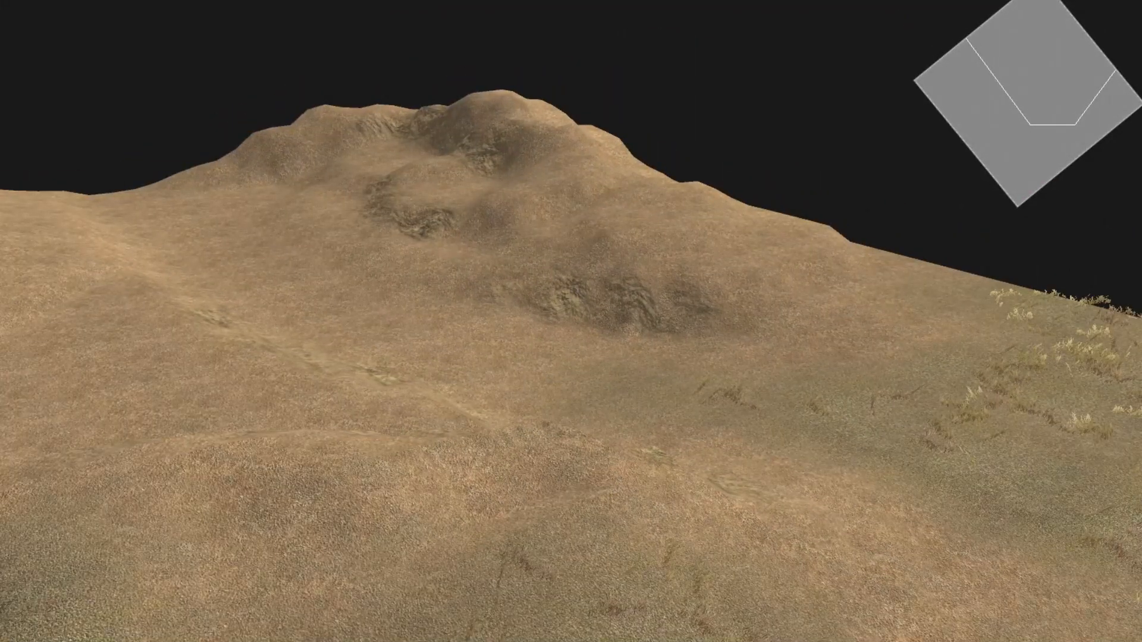
middle_click_drag(407, 553, 620, 556)
scroll(619, 557, "up", 2)
left_click_drag(657, 518, 455, 444)
right_click_drag(455, 443, 492, 502)
left_click_drag(492, 503, 476, 524)
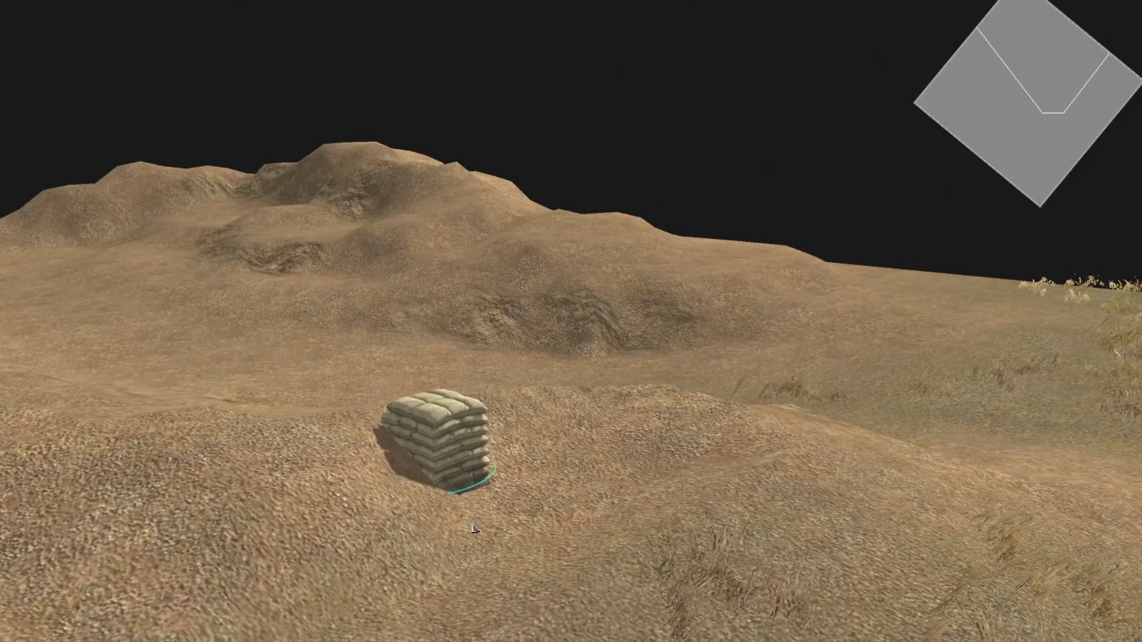
- Paste a copy of the sandbag block and align it end to end with the first one
middle_click_drag(476, 524, 509, 604)
scroll(548, 445, "down", 2)
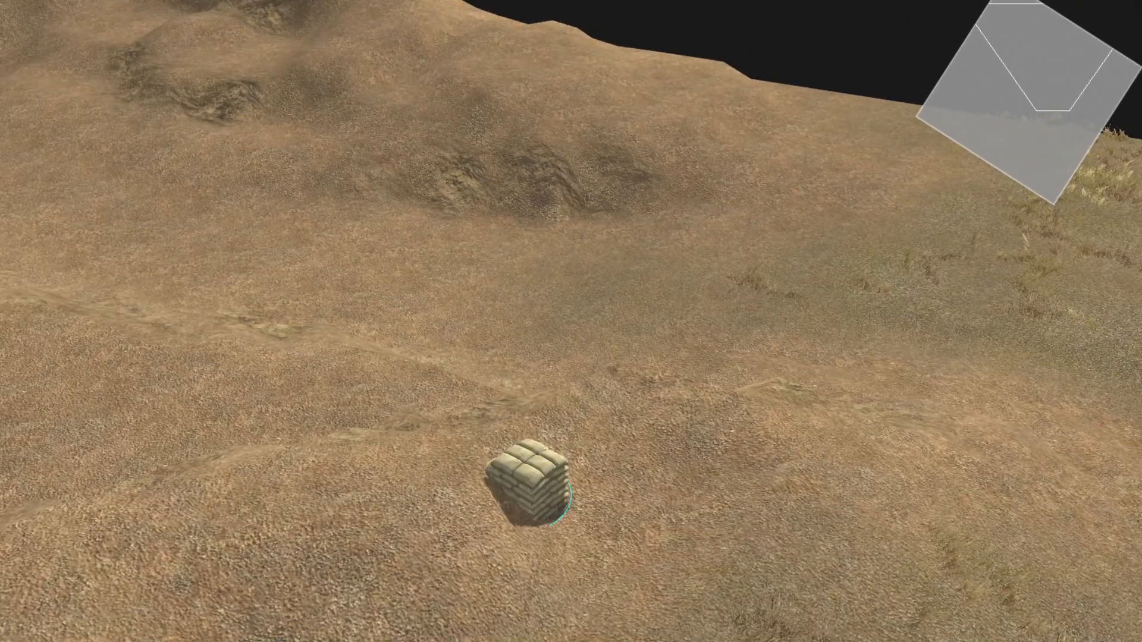
scroll(564, 544, "up", 2)
mouse_move(564, 544)
right_mouse_down()
mouse_move(577, 545)
mouse_move(578, 511)
mouse_move(566, 535)
right_mouse_up()
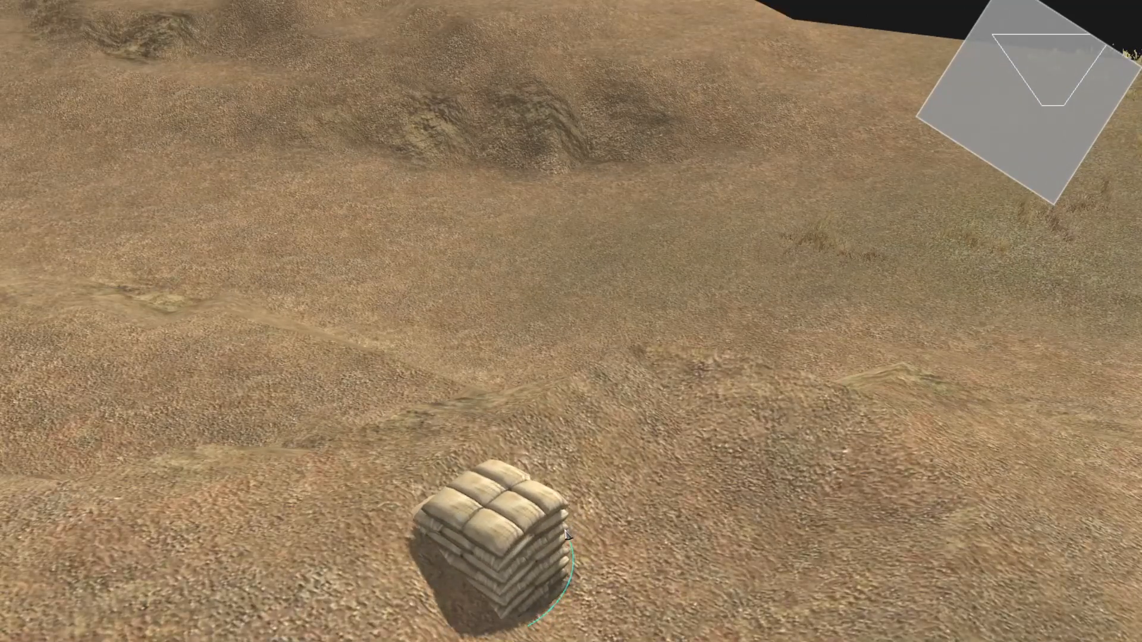
key("ctrl+v")
left_click_drag(579, 524, 520, 491)
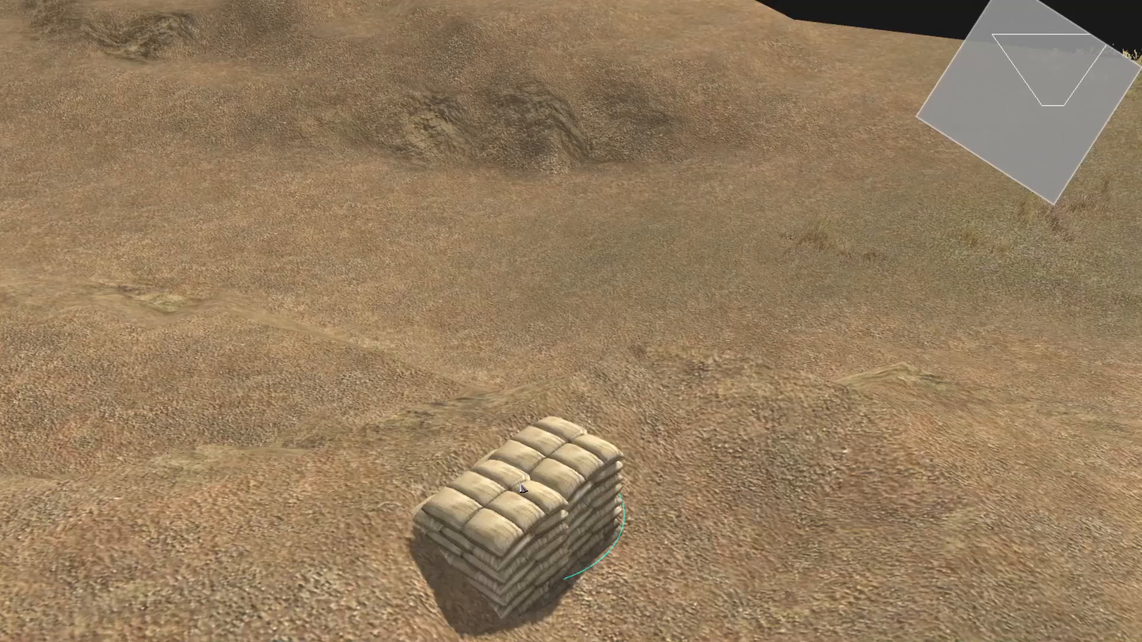
- Paste further sandbag copies to lengthen the wall and turn a corner, forming an L-shaped emplacement
middle_click_drag(519, 490, 312, 438)
mouse_move(311, 437)
left_mouse_down()
mouse_move(310, 447)
mouse_move(325, 441)
left_mouse_up()
left_click_drag(327, 429, 209, 480)
key("ctrl+v")
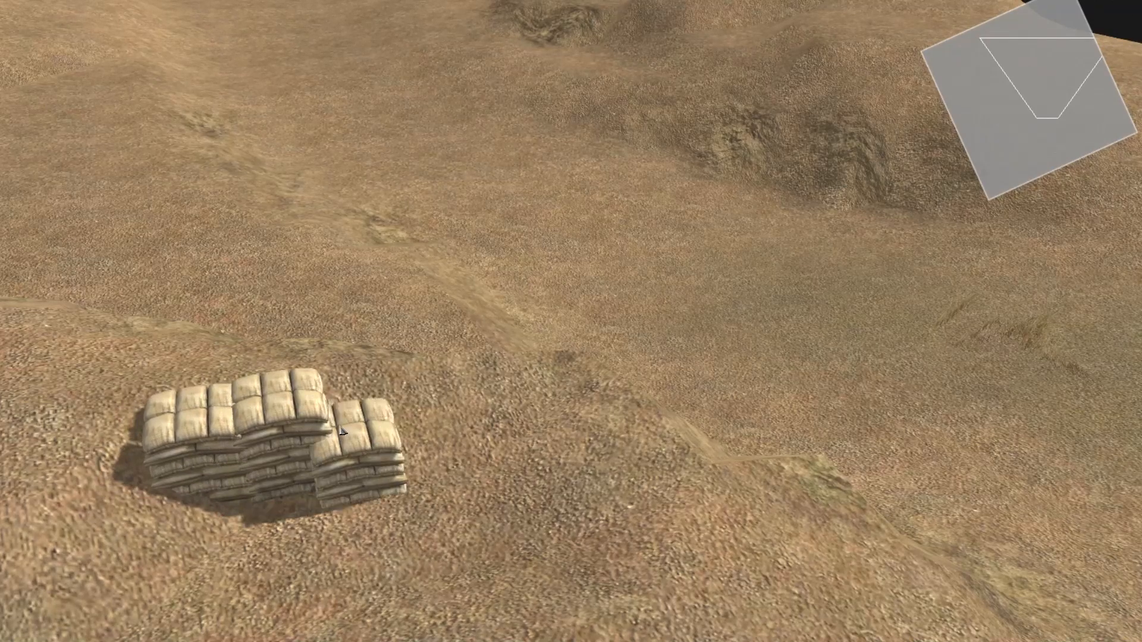
mouse_move(416, 467)
left_mouse_down()
mouse_move(414, 451)
mouse_move(398, 462)
left_mouse_up()
key("ctrl+v")
left_click_drag(427, 415, 428, 401)
key("ctrl+v")
middle_click_drag(667, 474, 698, 534)
scroll(697, 537, "down", 4)
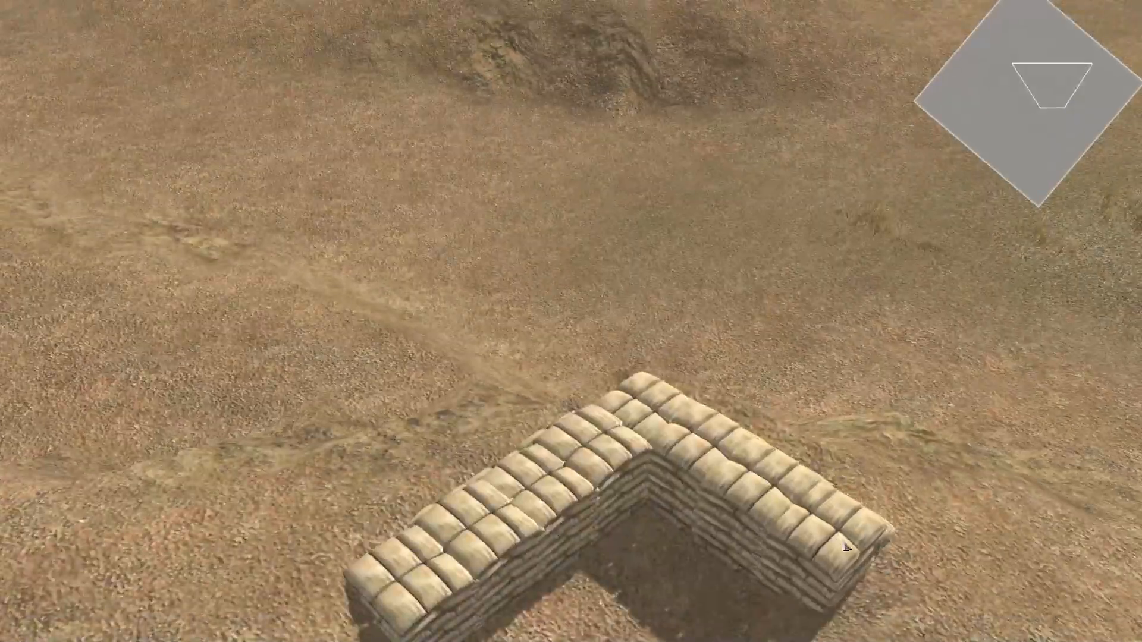
- Add sandbag blocks along the third side to make the emplacement U-shaped with an open rear
middle_click_drag(856, 535, 819, 525)
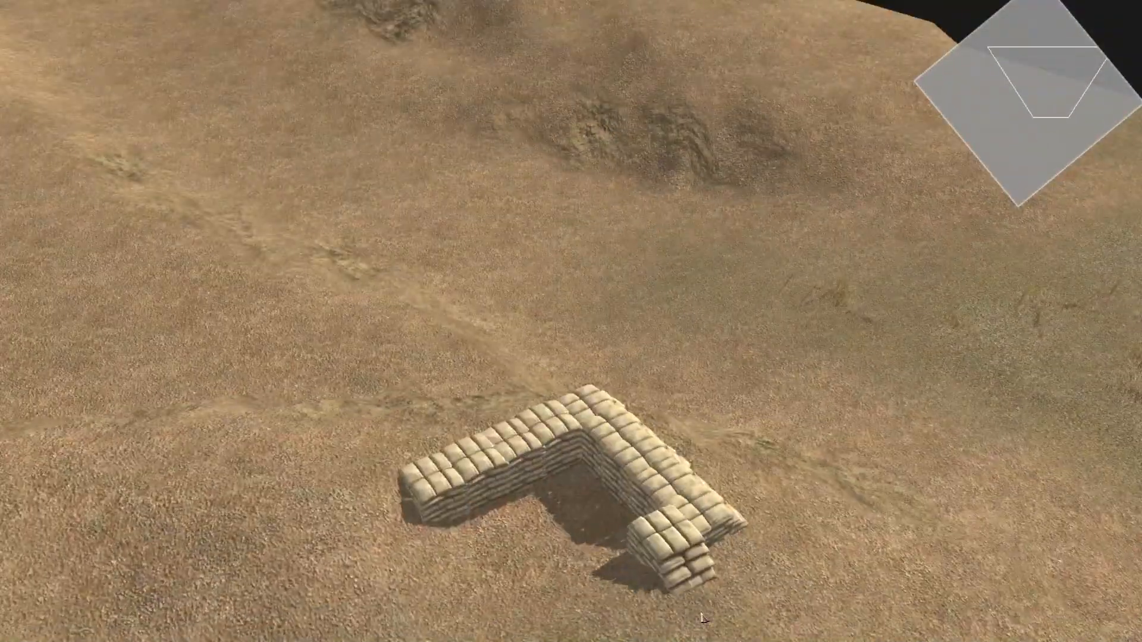
left_click_drag(703, 618, 600, 607)
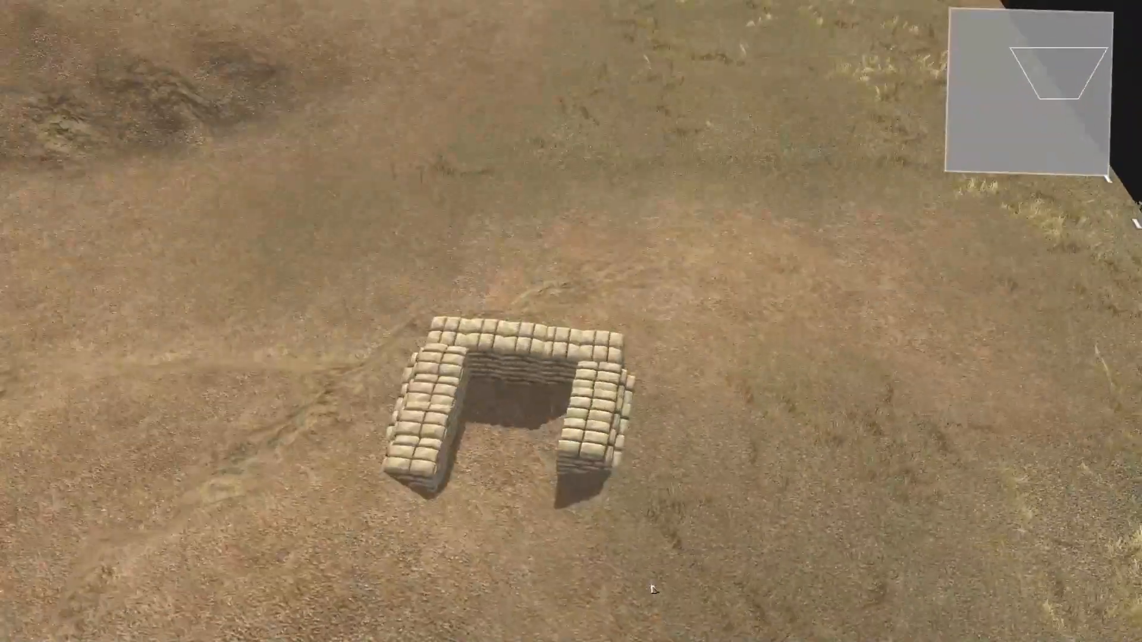
left_click_drag(613, 595, 590, 635)
left_click_drag(590, 635, 605, 601)
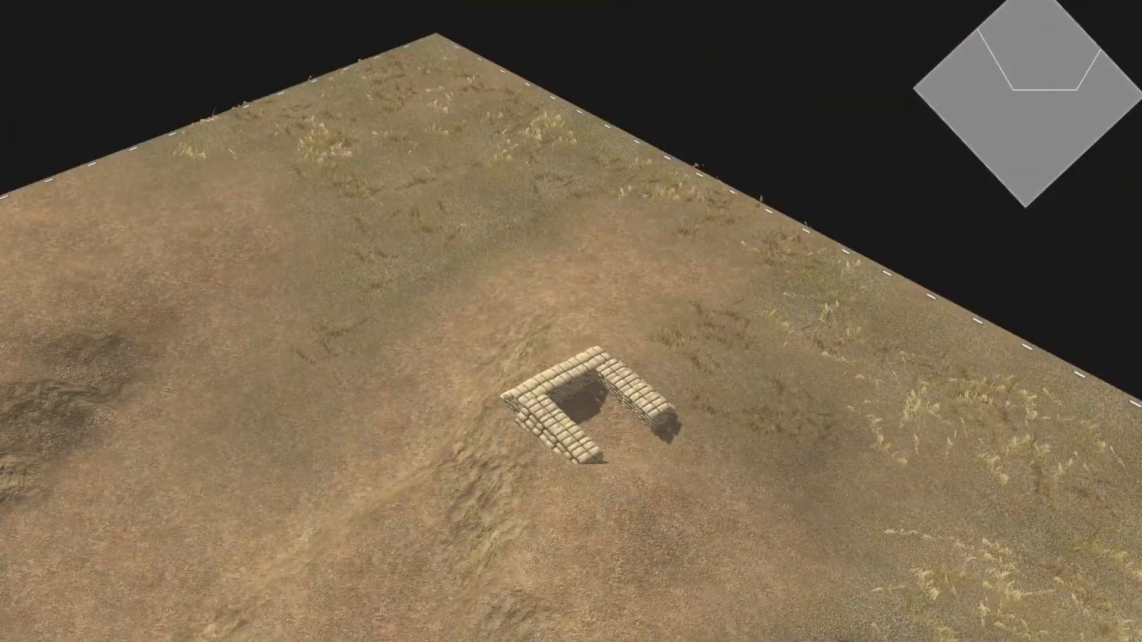
- Place wooden revetment panels inside the emplacement and line them up against the inner sandbag wall
middle_click_drag(581, 431, 476, 387)
scroll(582, 431, "up", 3)
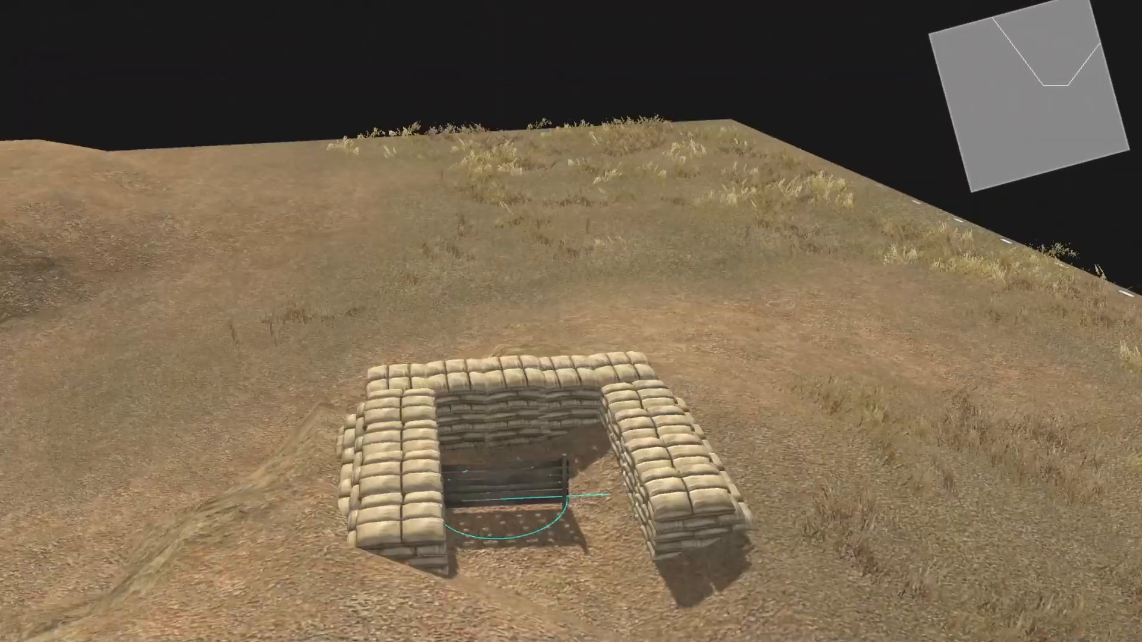
left_click_drag(561, 443, 541, 455)
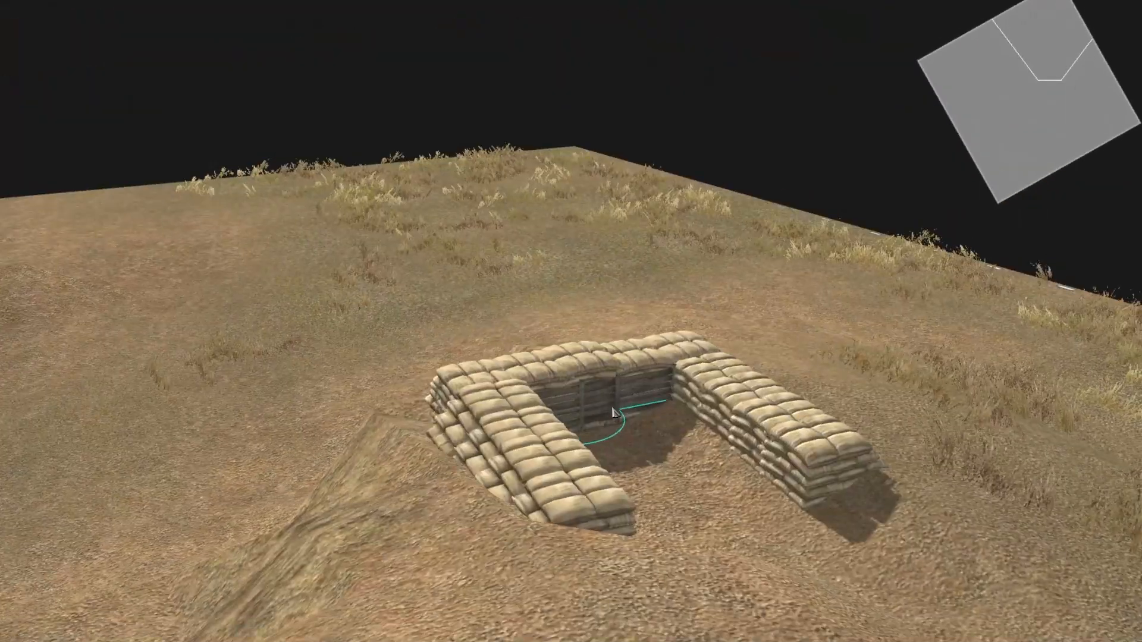
middle_click_drag(494, 531, 730, 586)
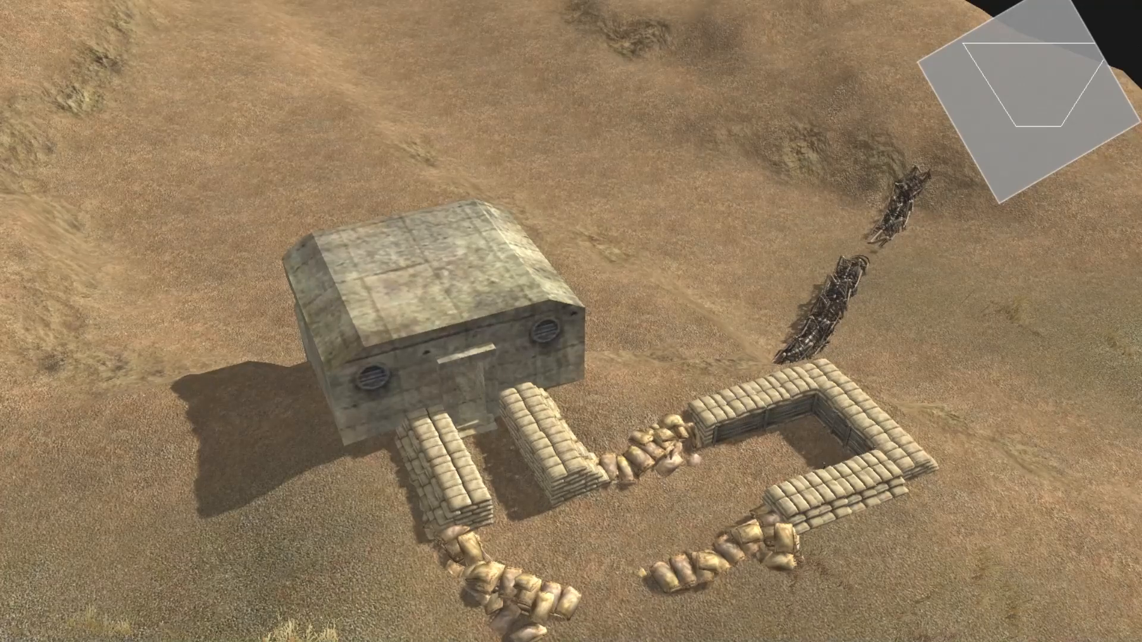
- Lay churned dirt patches over the emplacement floor, along the lane between the loose sandbags and at the bunker entrance
key("Right")
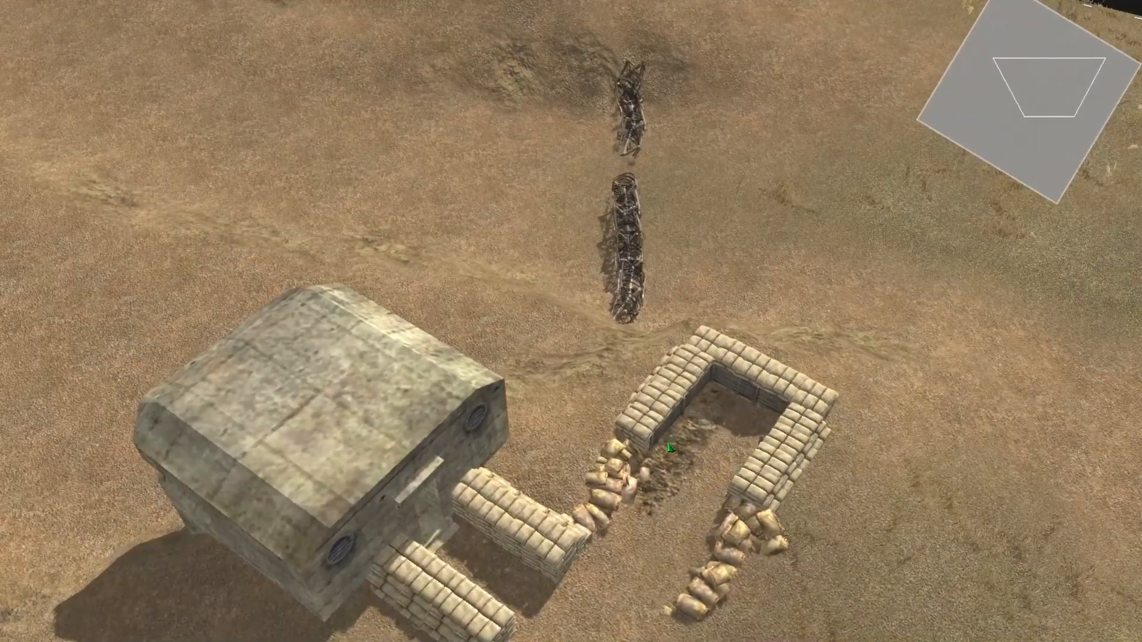
key("Right")
left_click_drag(592, 556, 405, 482)
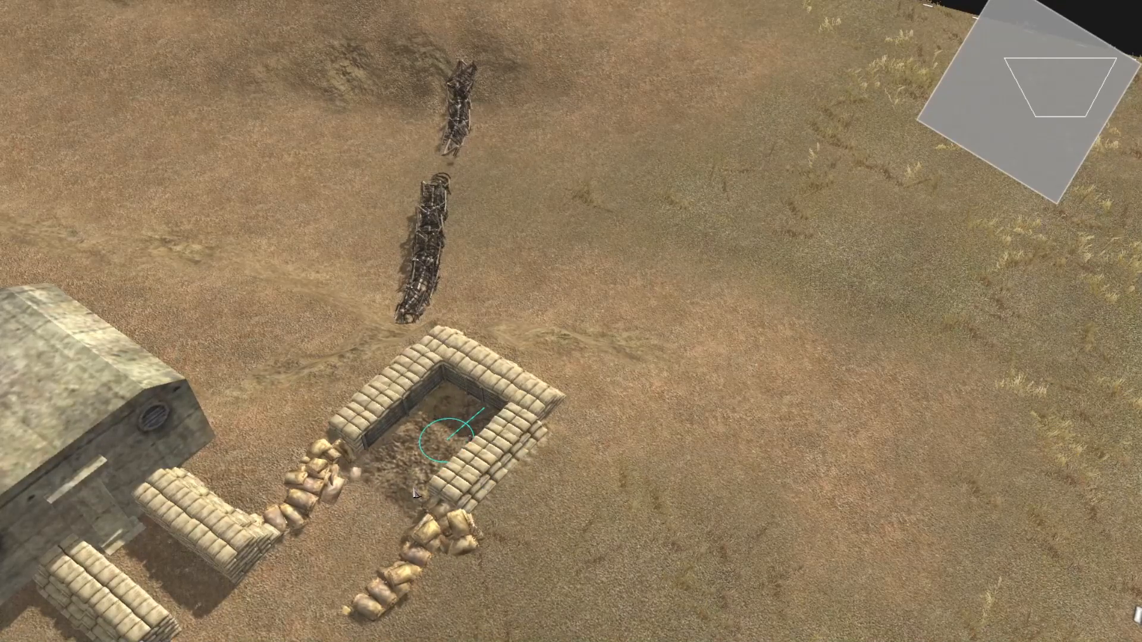
left_click_drag(402, 505, 345, 546)
left_click_drag(163, 597, 289, 596)
- Add another churned dirt patch and move it to the gap beside the loose sandbag pile in front of the bunker
middle_click_drag(303, 609, 722, 536)
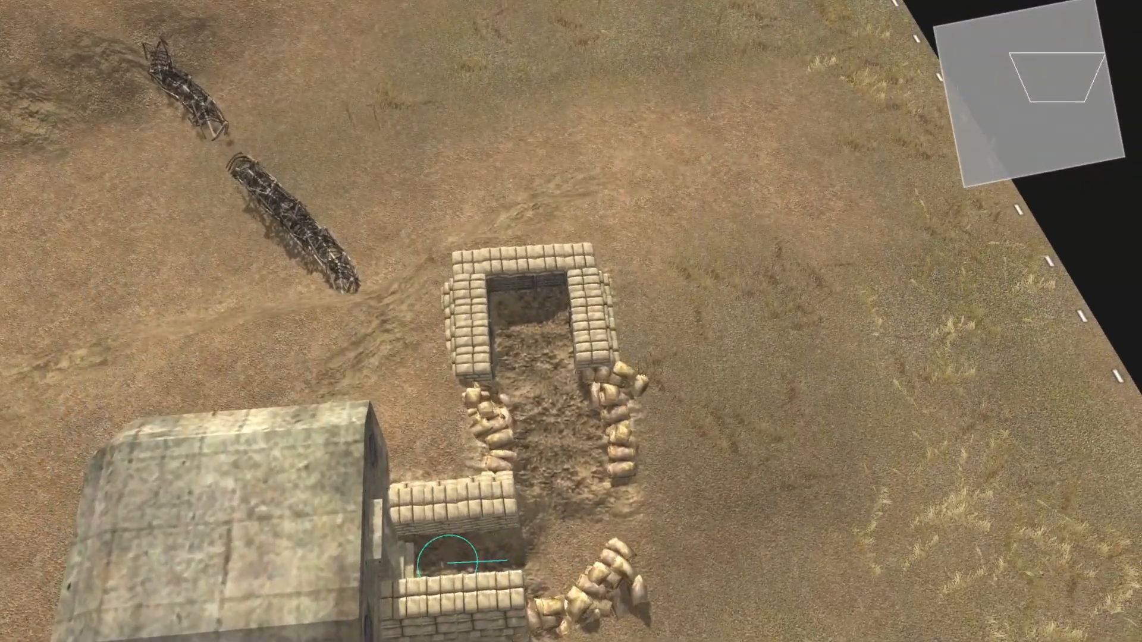
left_click_drag(797, 589, 712, 576)
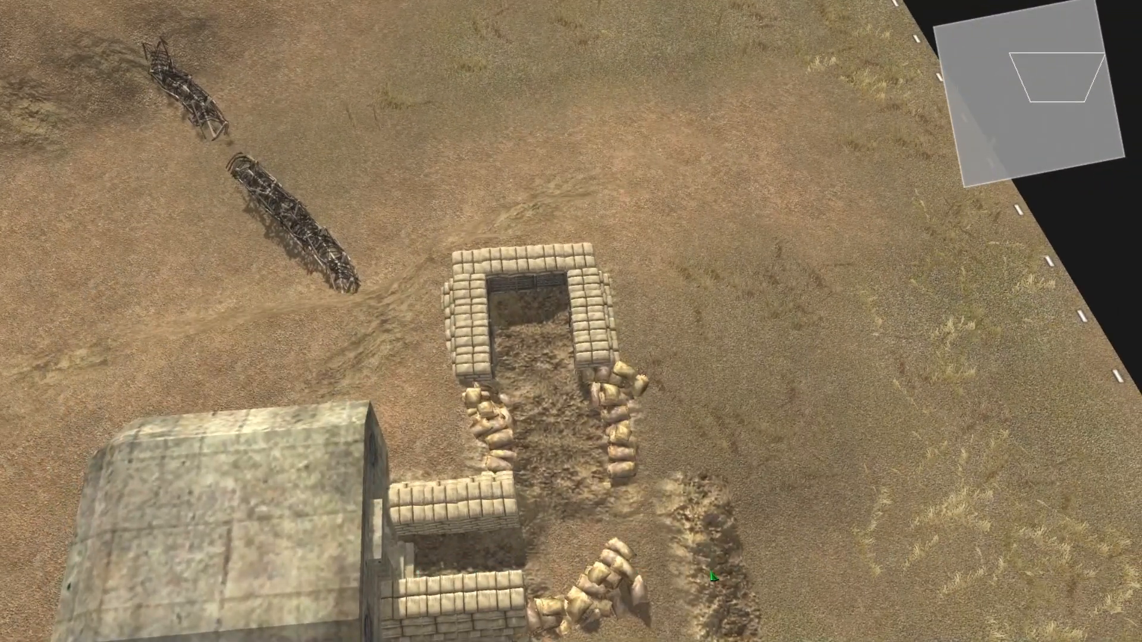
left_click_drag(699, 615, 670, 600)
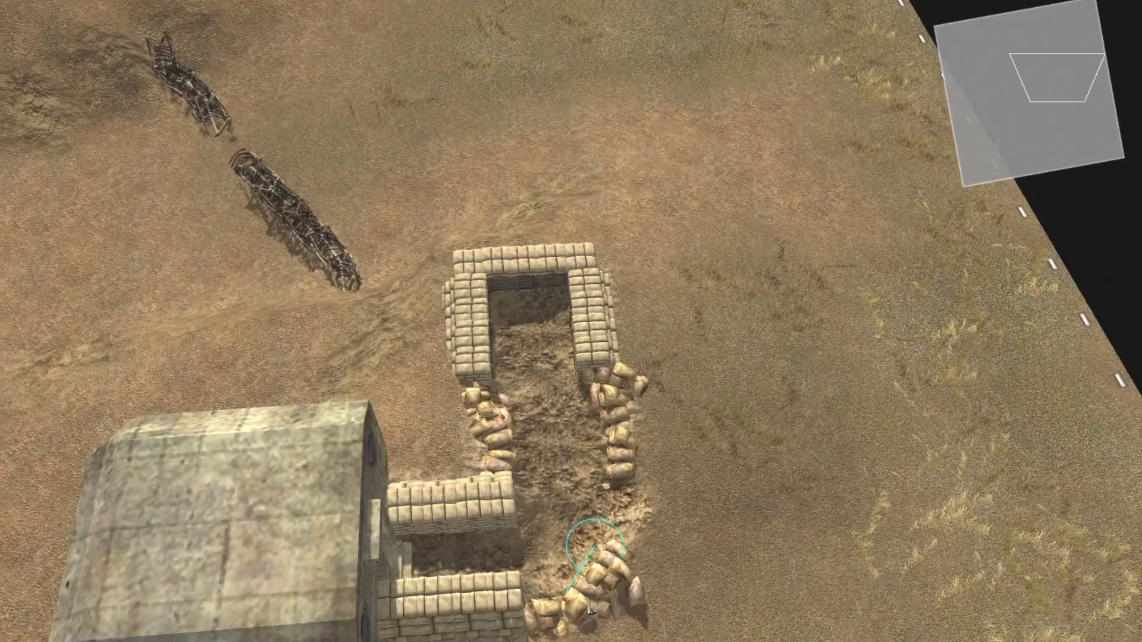